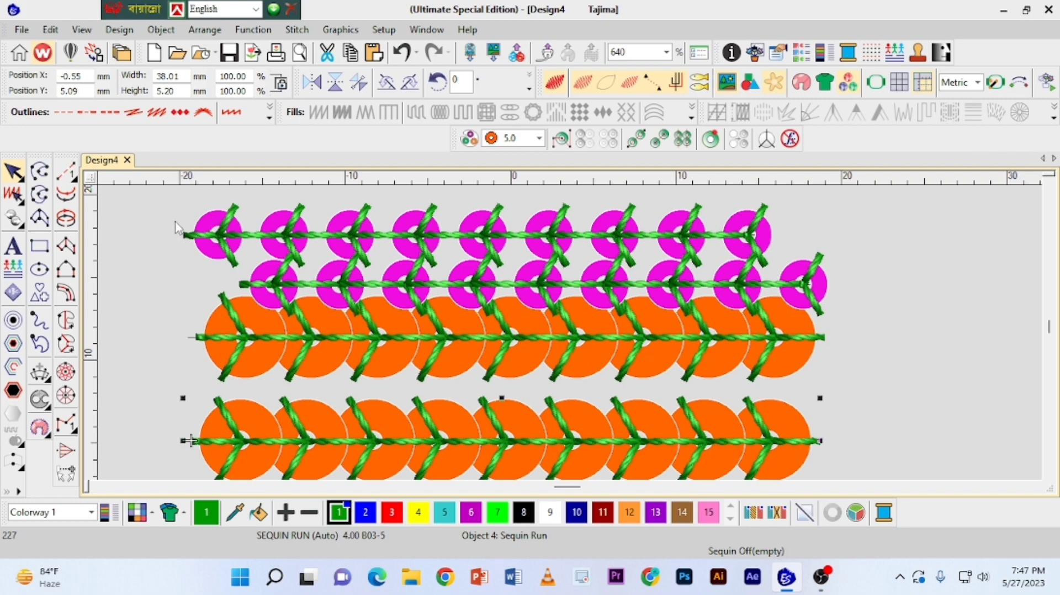
Delete all four existing sequin runs from the design.
left_click_drag(171, 216, 713, 403)
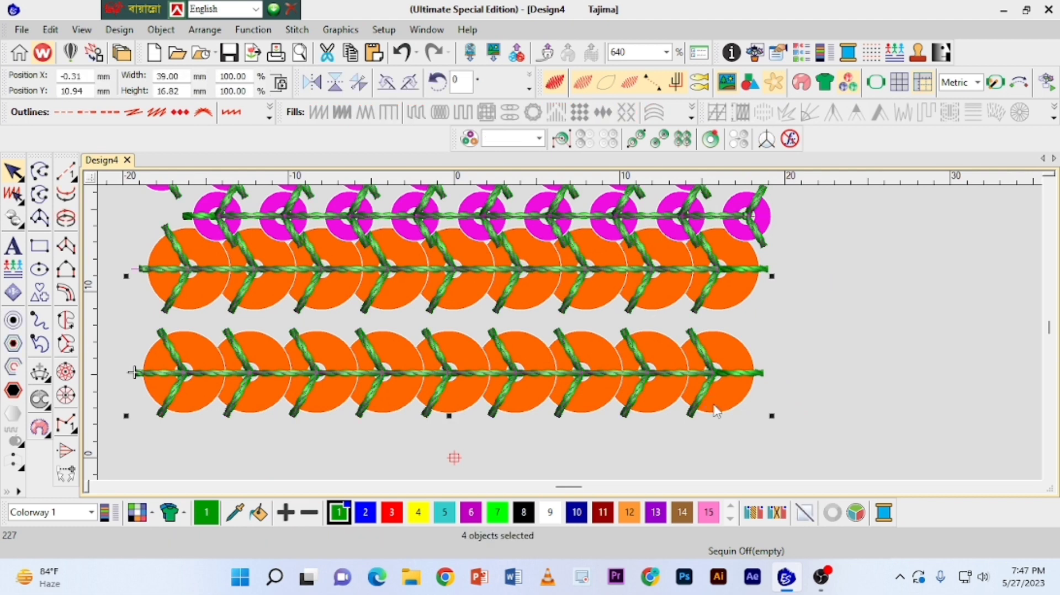
key("Delete")
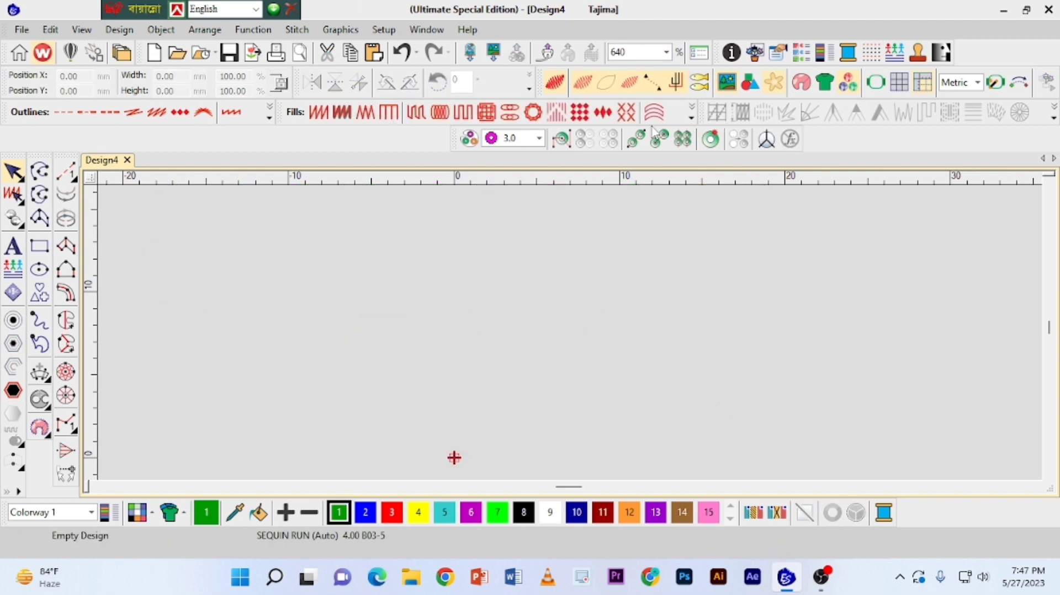
Float the Sequin toolbar over the design area, keeping the fill stitch toolbar docked.
left_click_drag(614, 118, 614, 236)
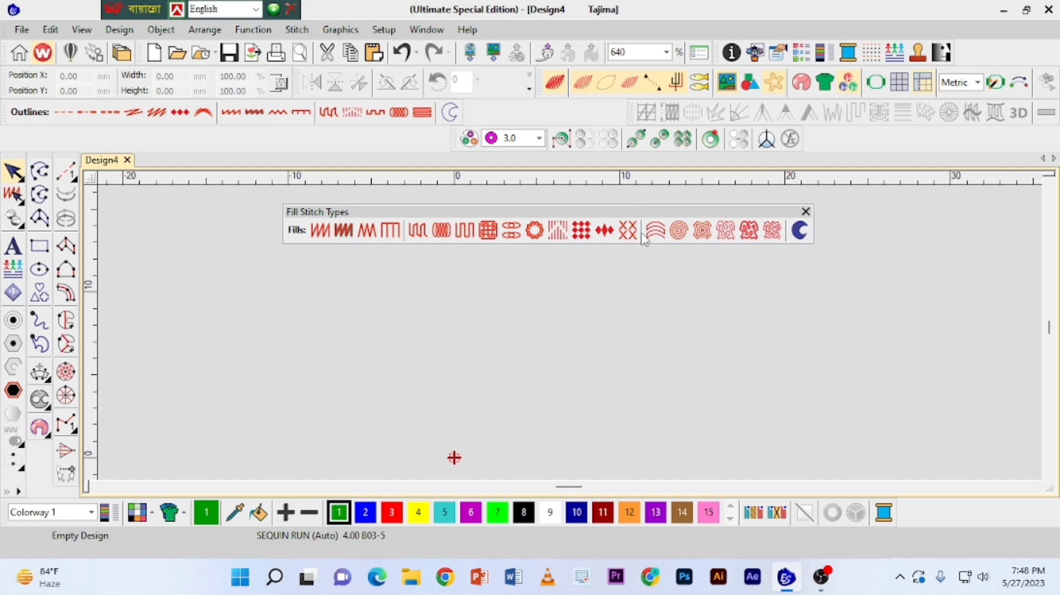
left_click_drag(644, 235, 628, 116)
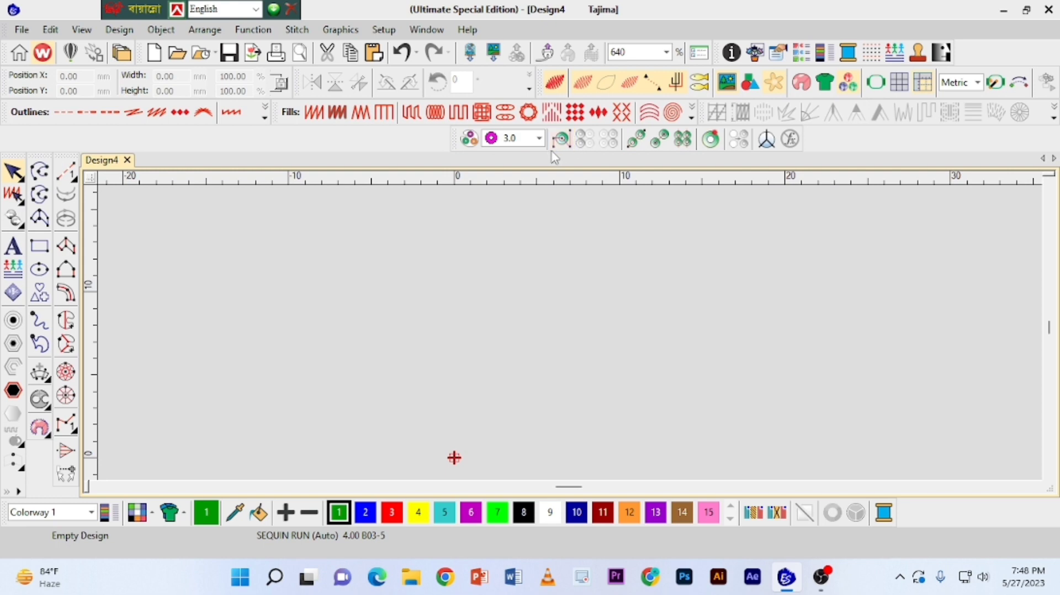
left_click_drag(548, 150, 576, 180)
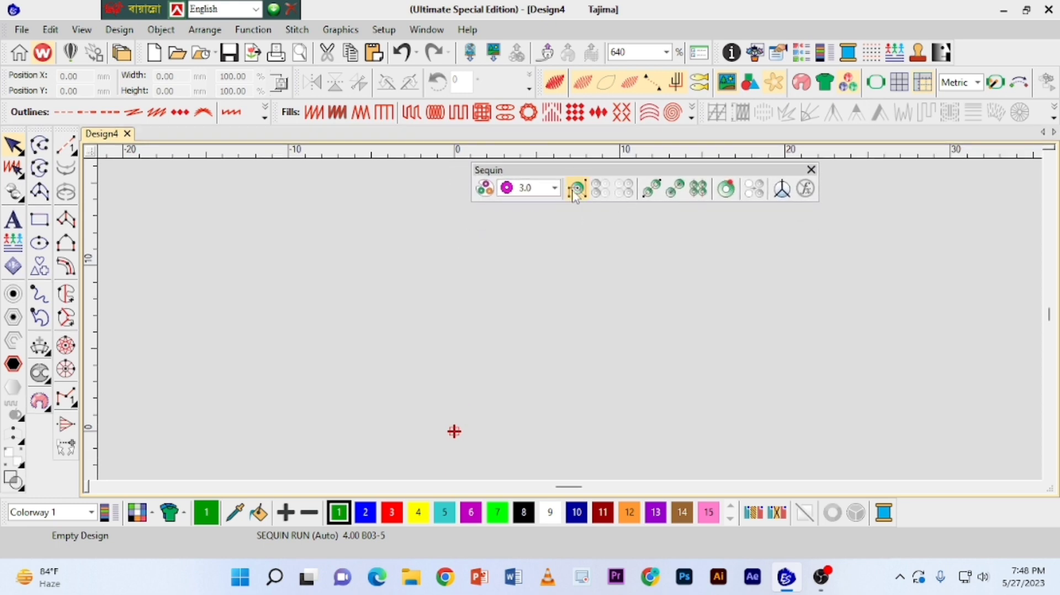
Remove the orange 5.0 mm sequin from the sequin palette.
left_click(555, 189)
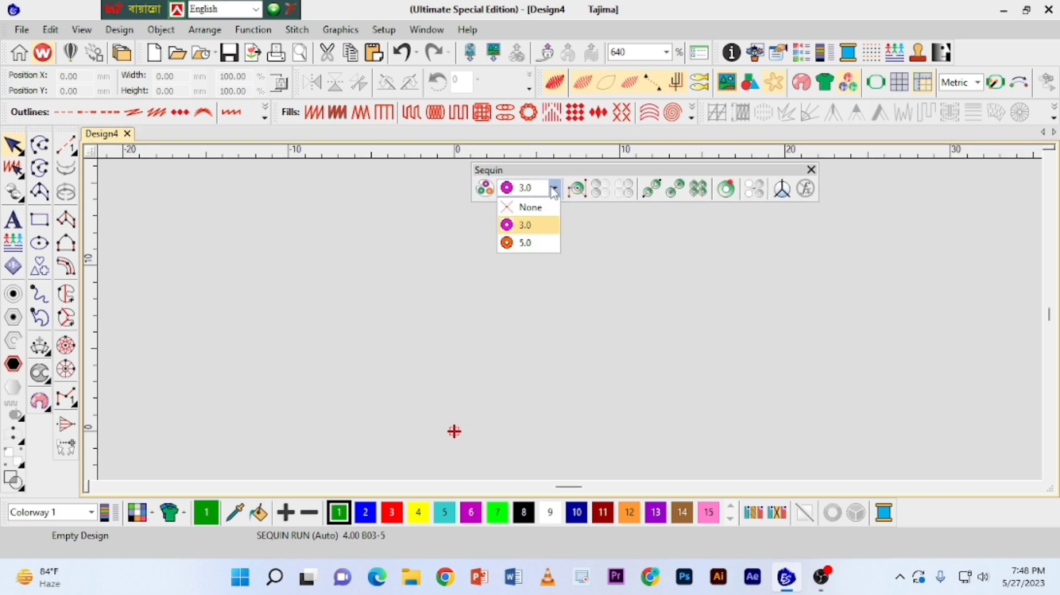
left_click(503, 189)
left_click(486, 190)
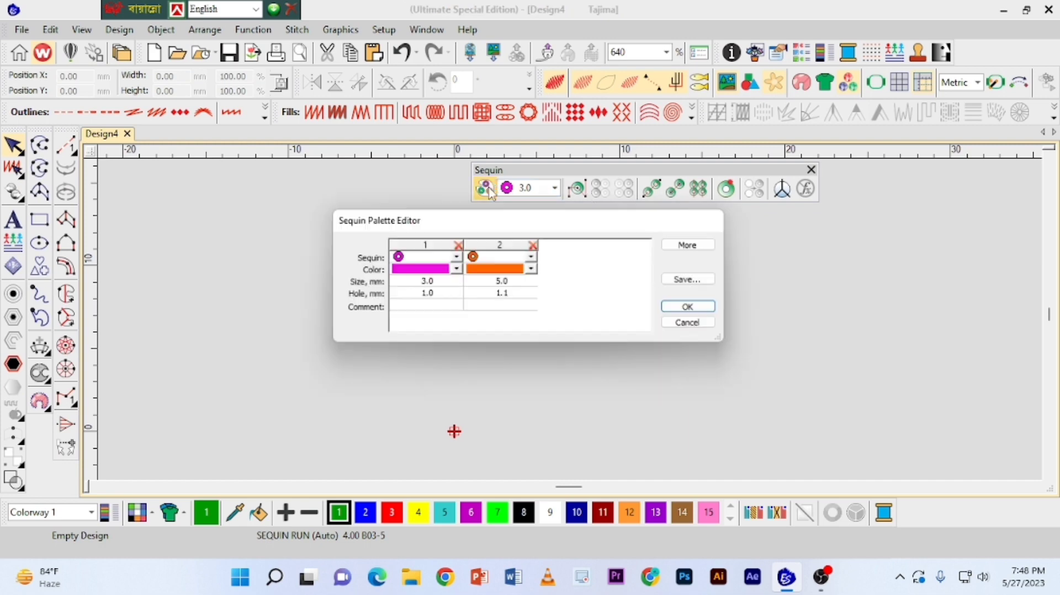
left_click(532, 245)
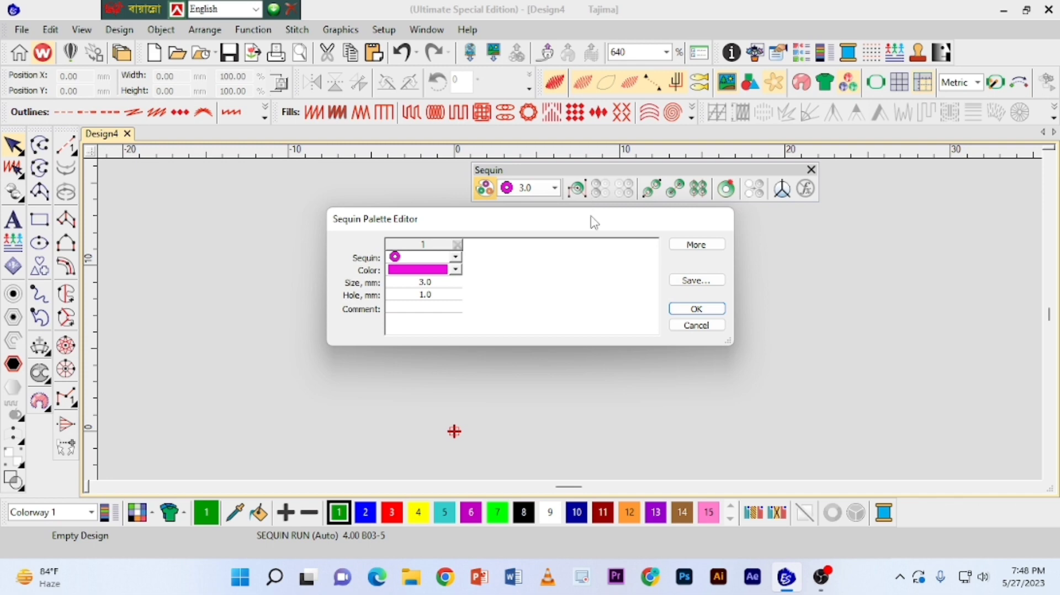
Add a second sequin to the palette and color it dark green.
left_click_drag(595, 223, 602, 216)
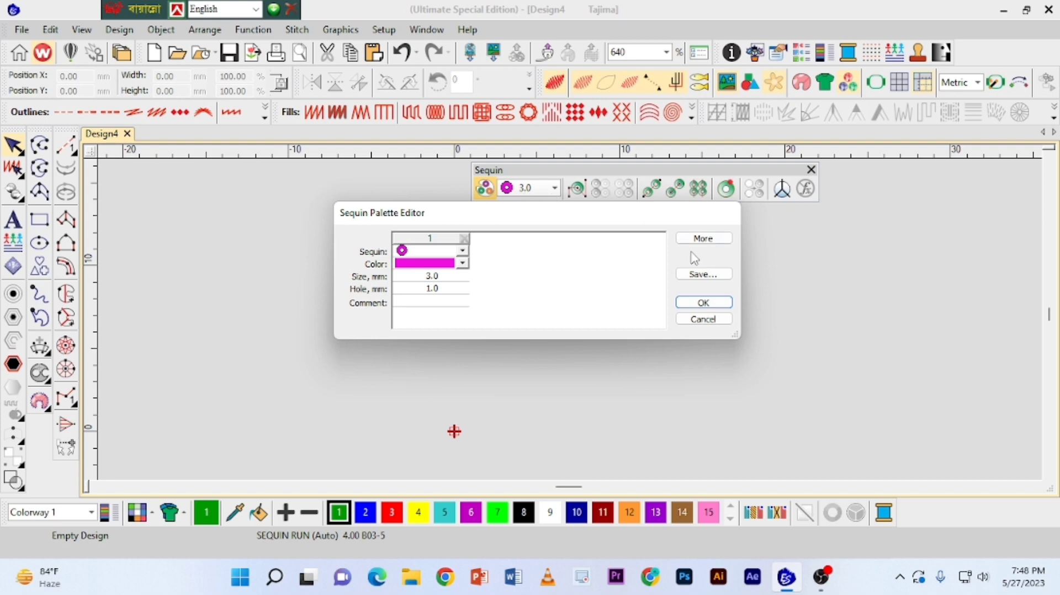
left_click(703, 239)
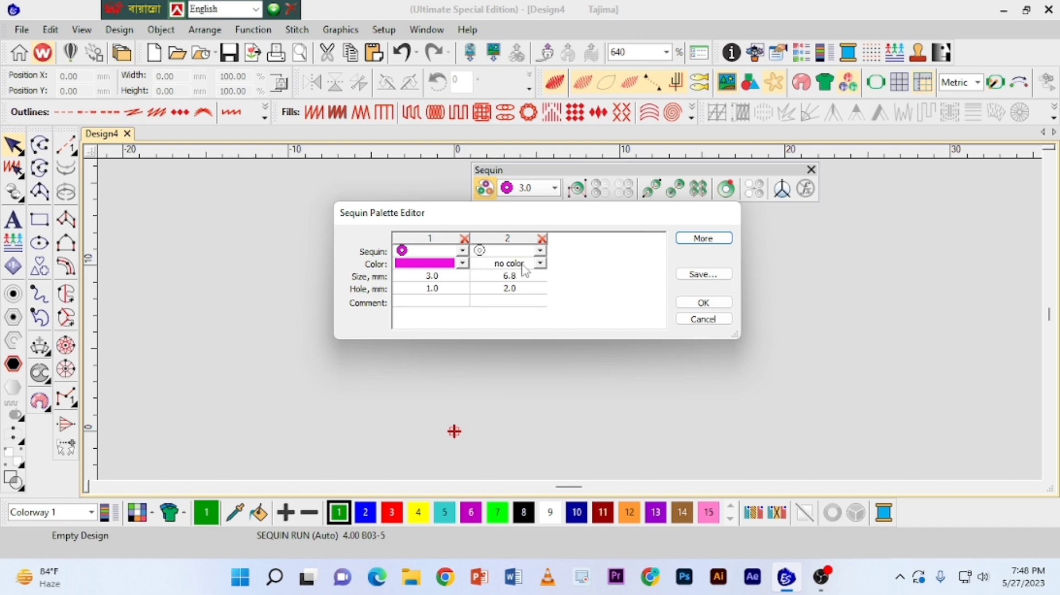
left_click(539, 263)
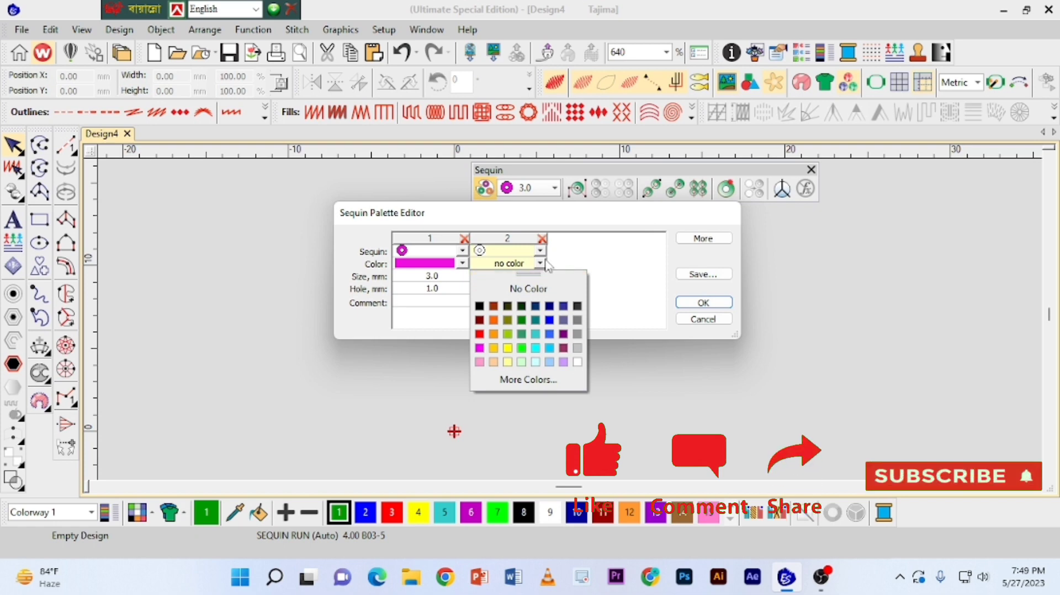
left_click(541, 265)
left_click(541, 265)
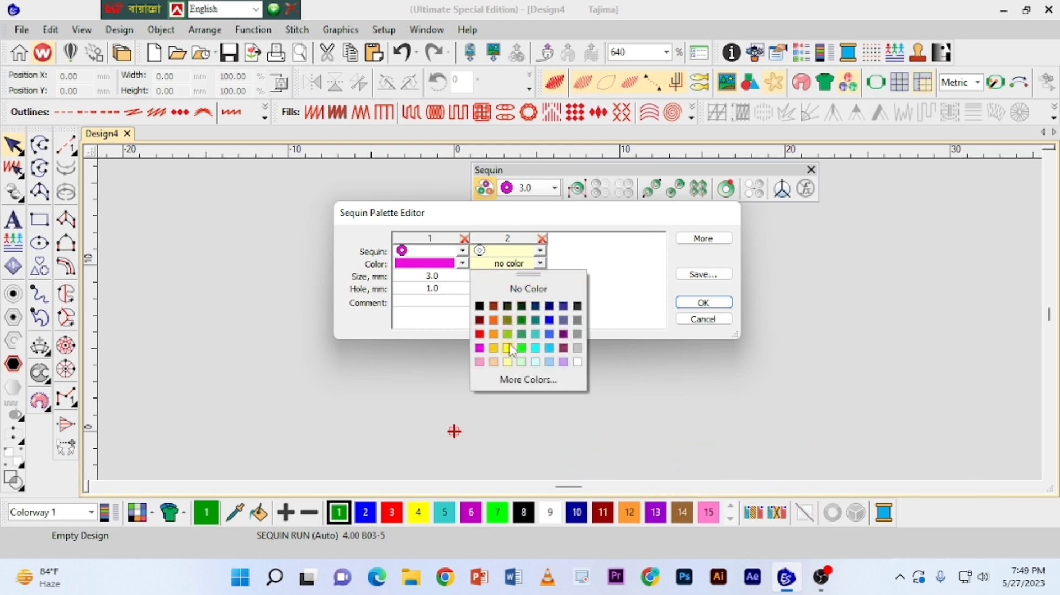
left_click(479, 335)
left_click(541, 263)
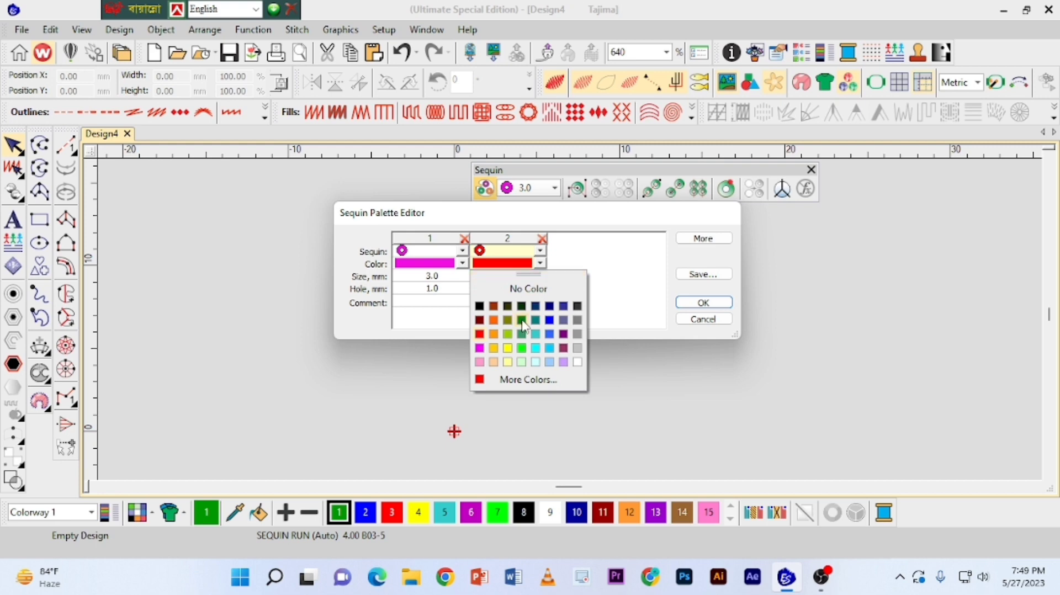
left_click(522, 308)
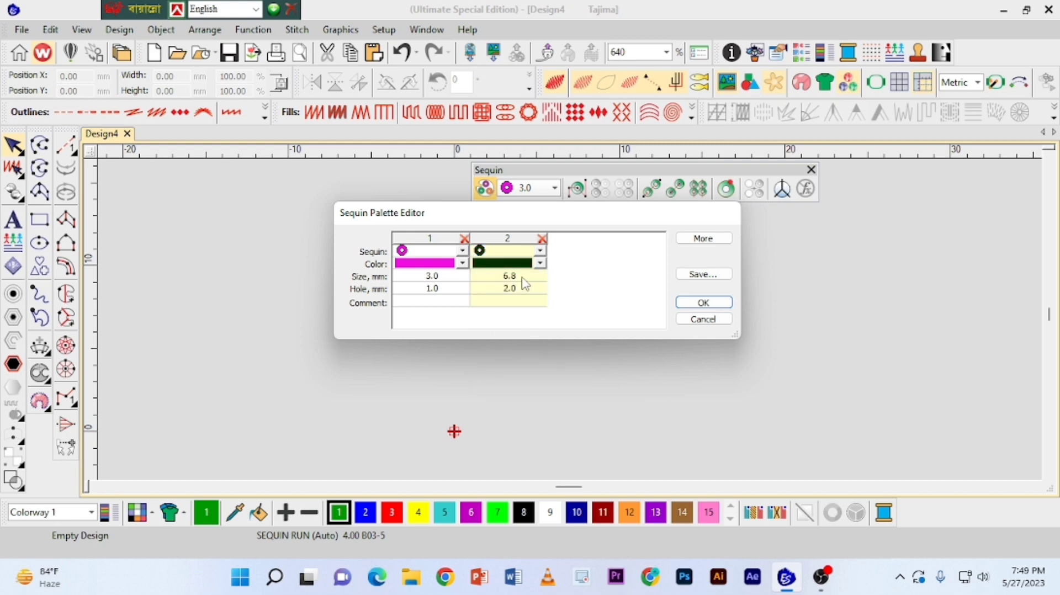
Set the second sequin's size to 5 mm and its hole to 1.5 mm, and apply the palette to the Normal template.
left_click(522, 277)
type("5")
left_click(521, 289)
left_click_drag(520, 288, 465, 293)
type("1")
left_click(436, 290)
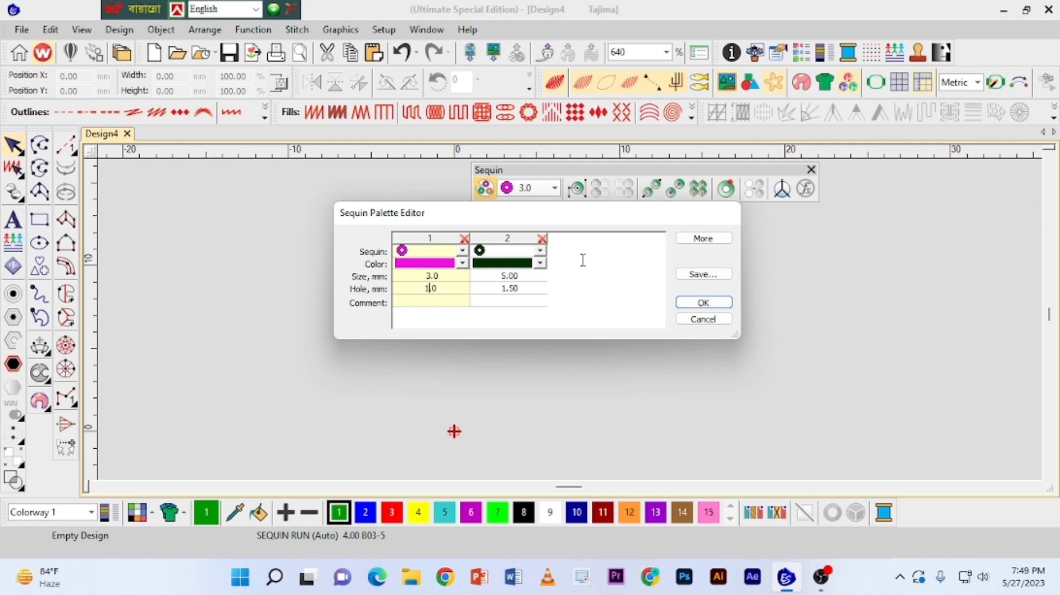
left_click(705, 303)
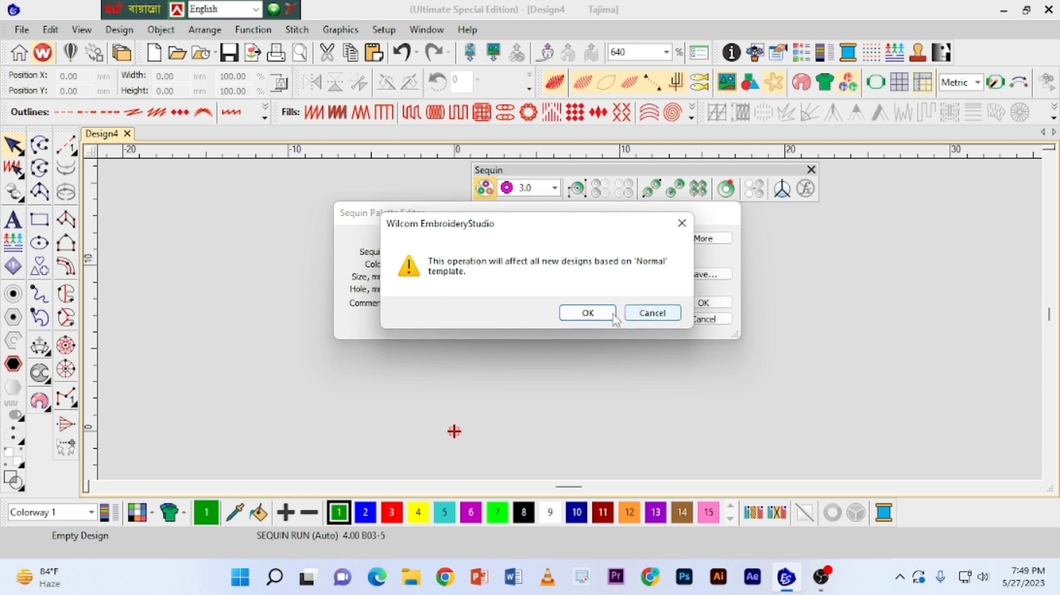
key("Return")
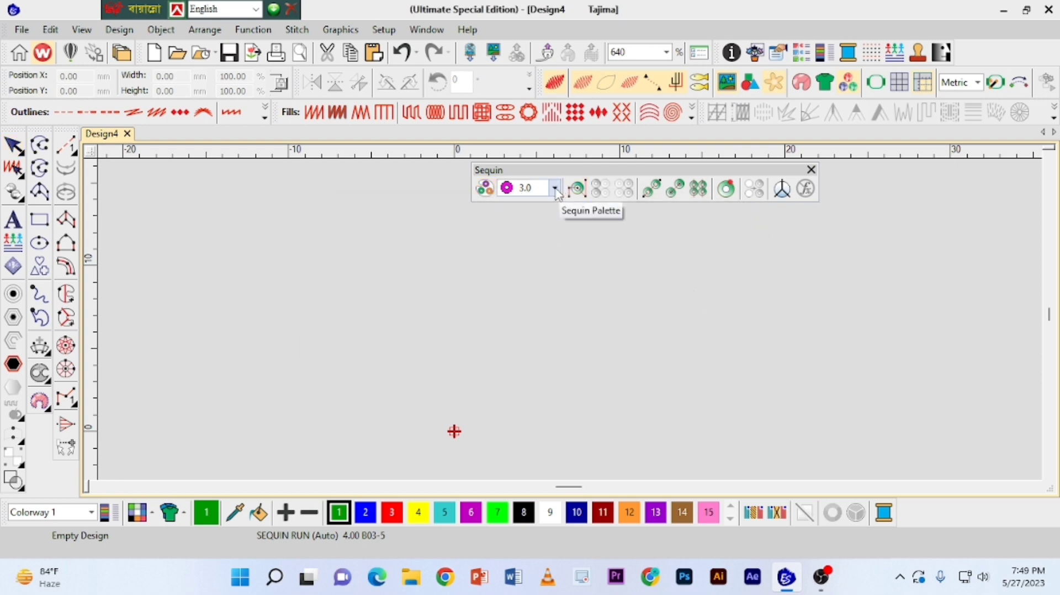
Digitize a horizontal Sequin Run Auto line about 30 mm long with the dark green 5.0 sequin.
left_click(555, 189)
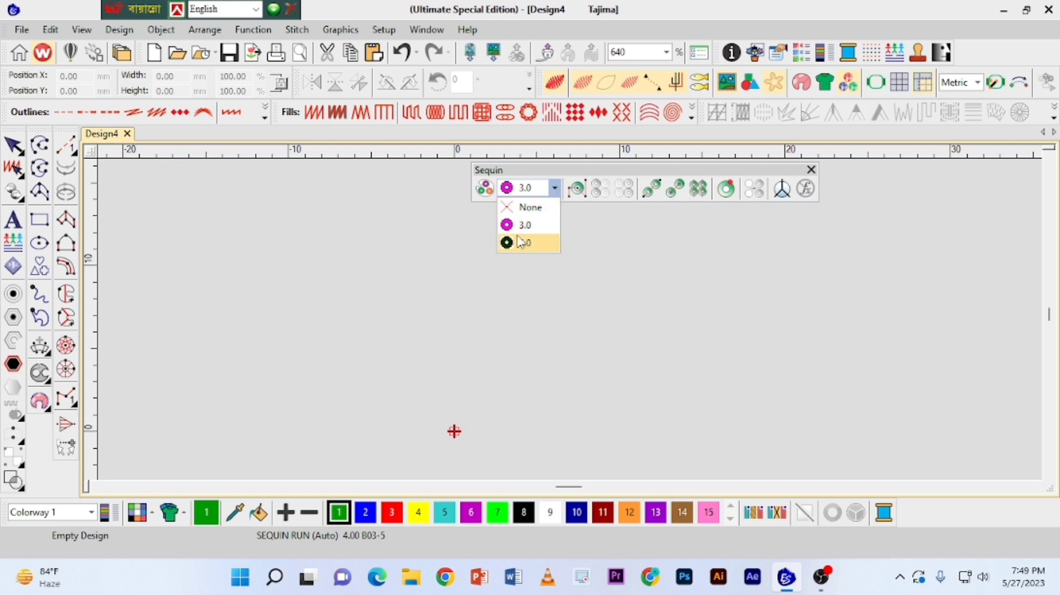
left_click(603, 225)
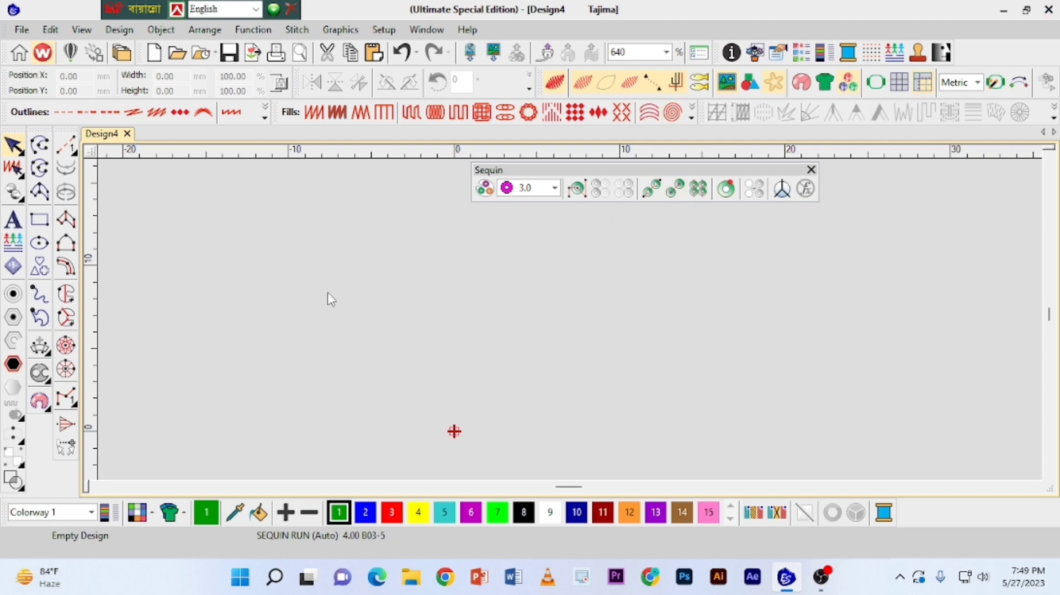
left_click(554, 188)
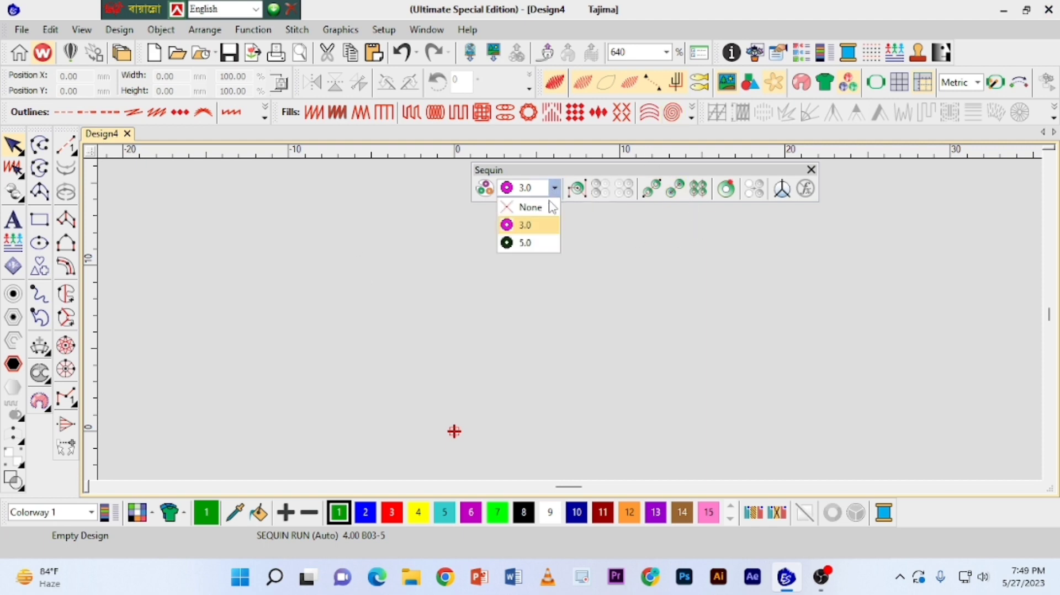
left_click(535, 246)
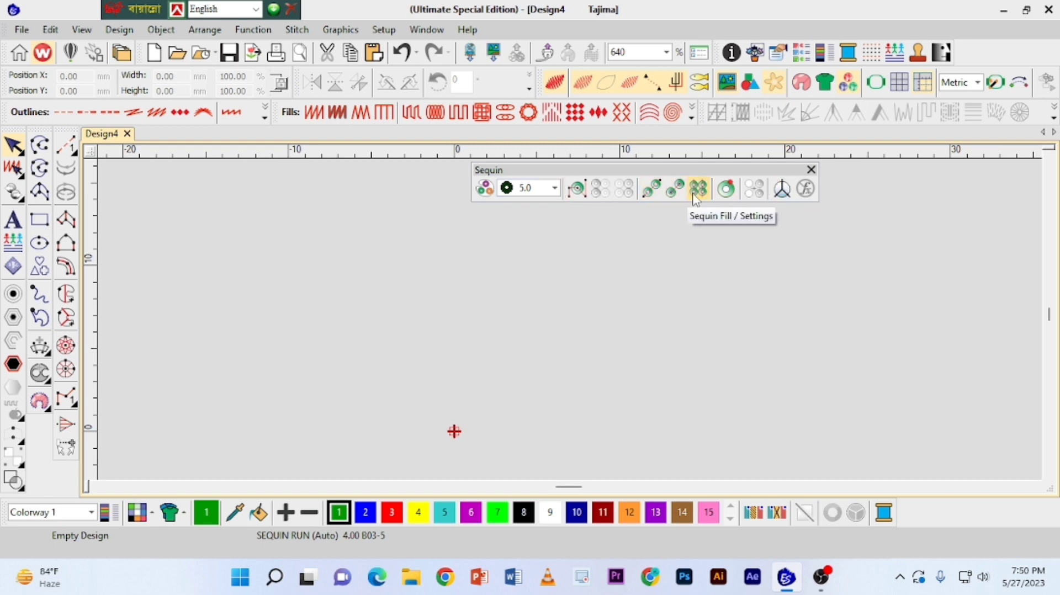
left_click(648, 193)
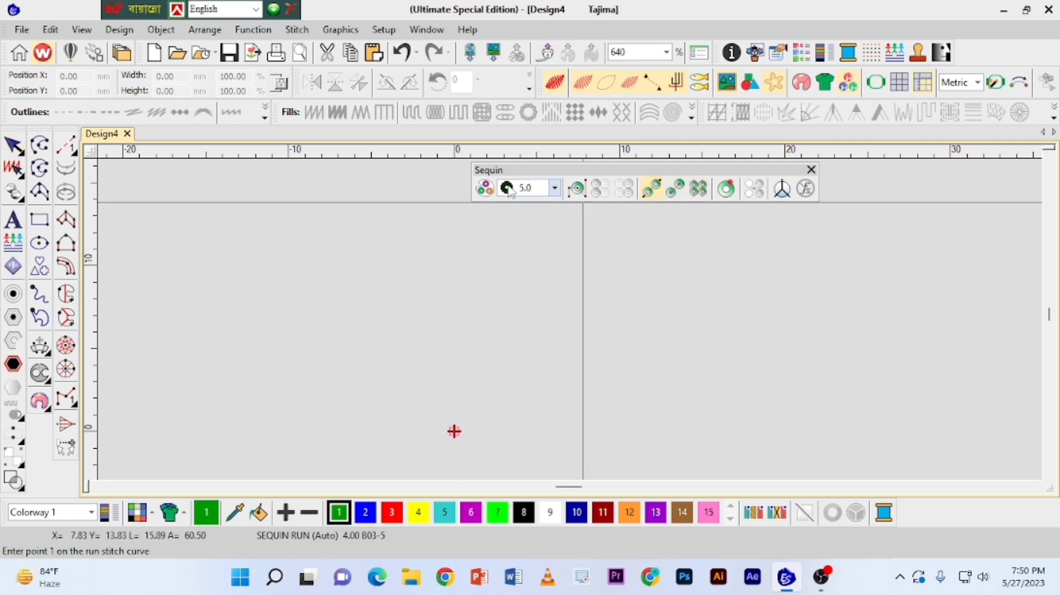
left_click(278, 262)
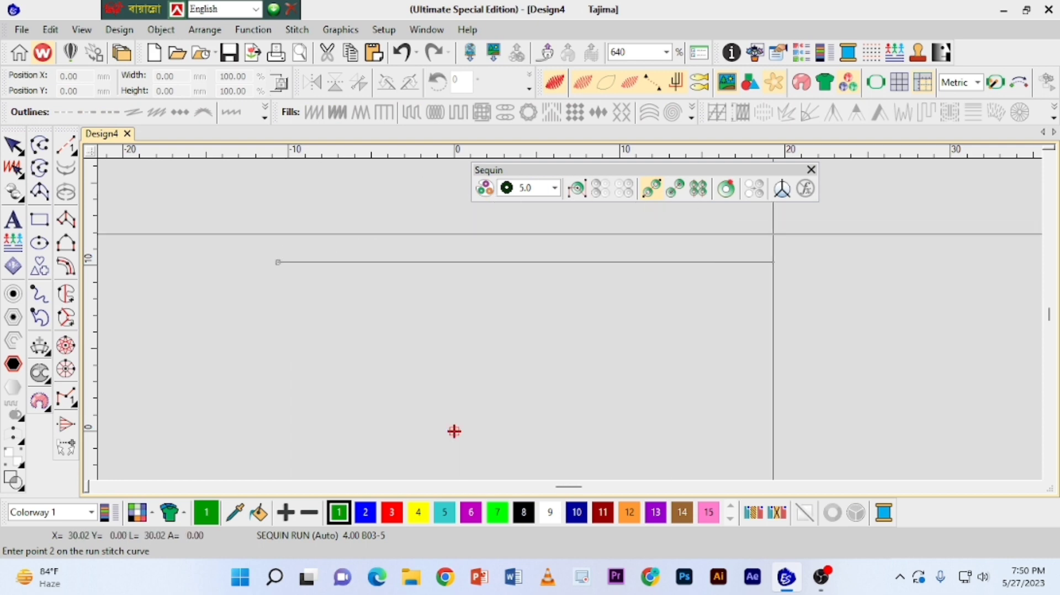
left_click(775, 238)
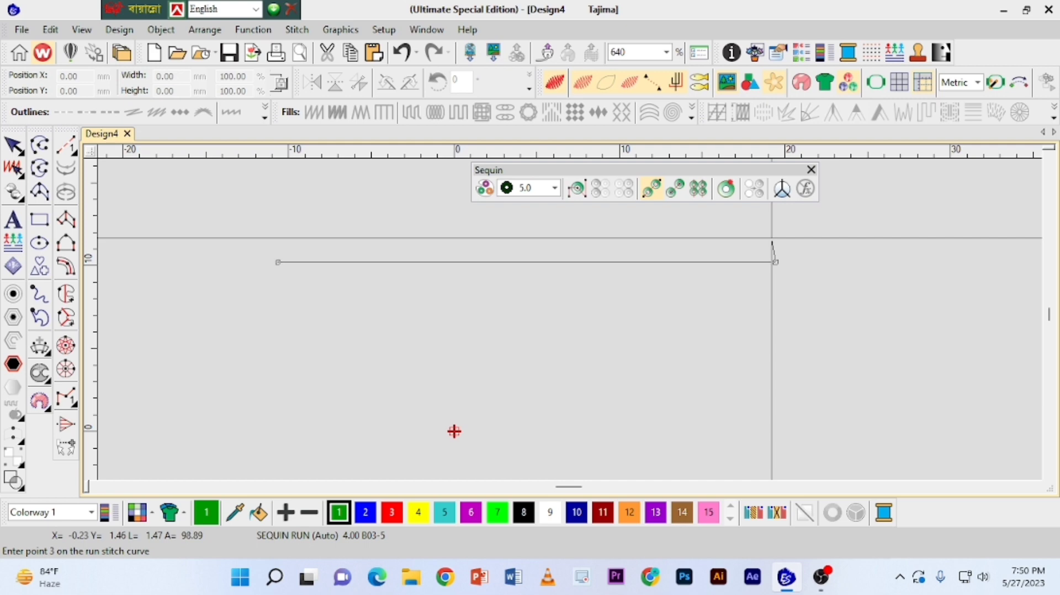
key("Return")
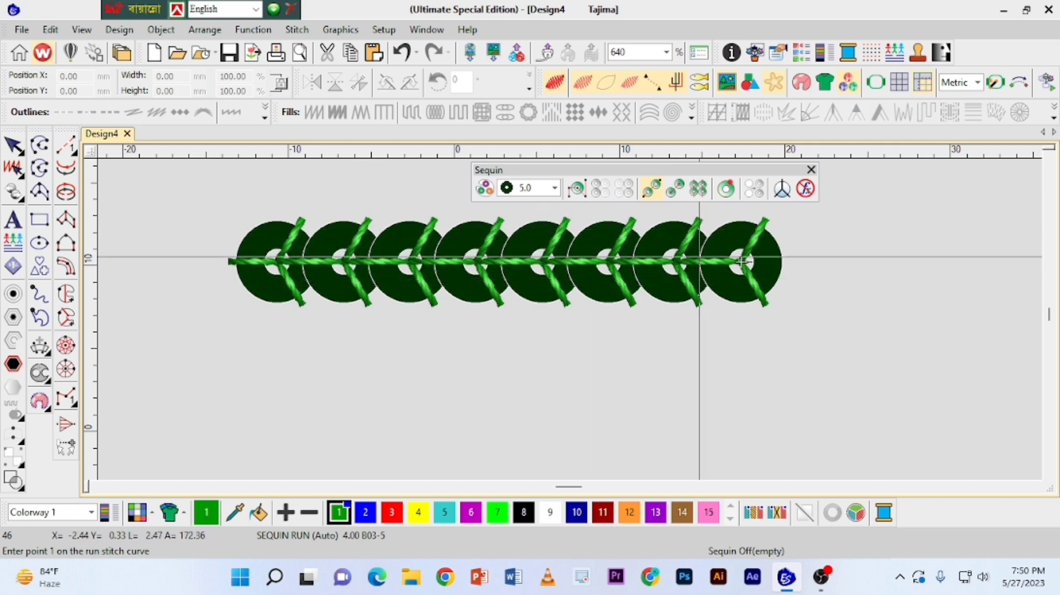
Open the object properties of the new sequin run and set its fixing to A01-4.
left_click(14, 146)
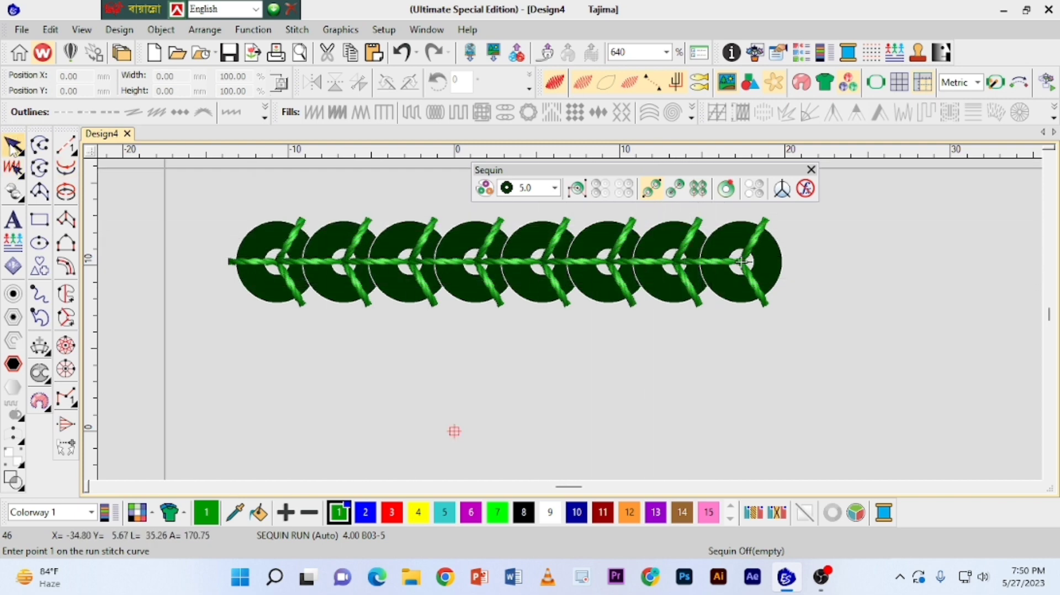
left_click(550, 256)
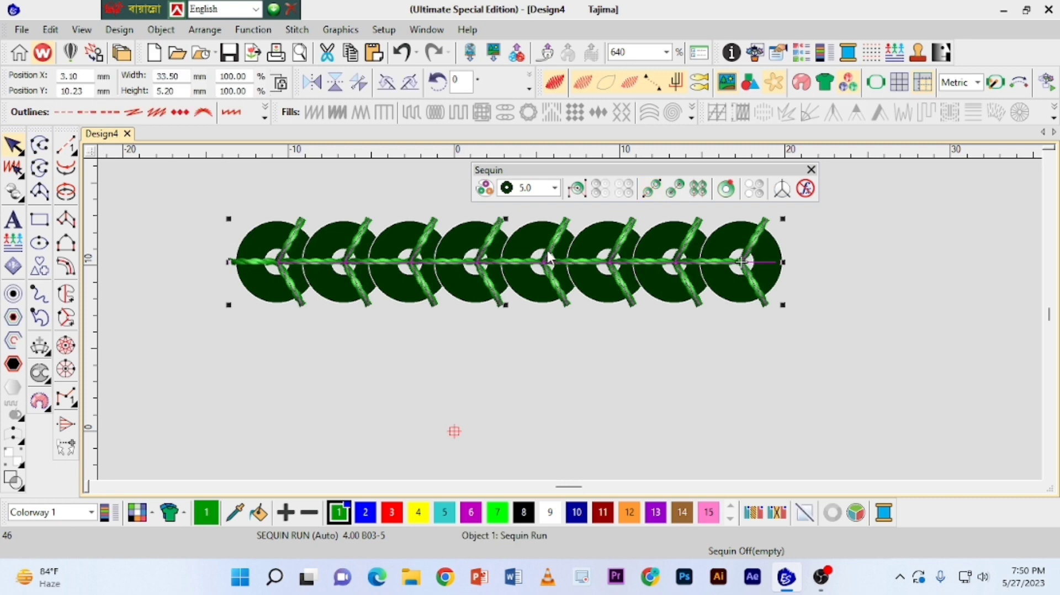
left_click(779, 53)
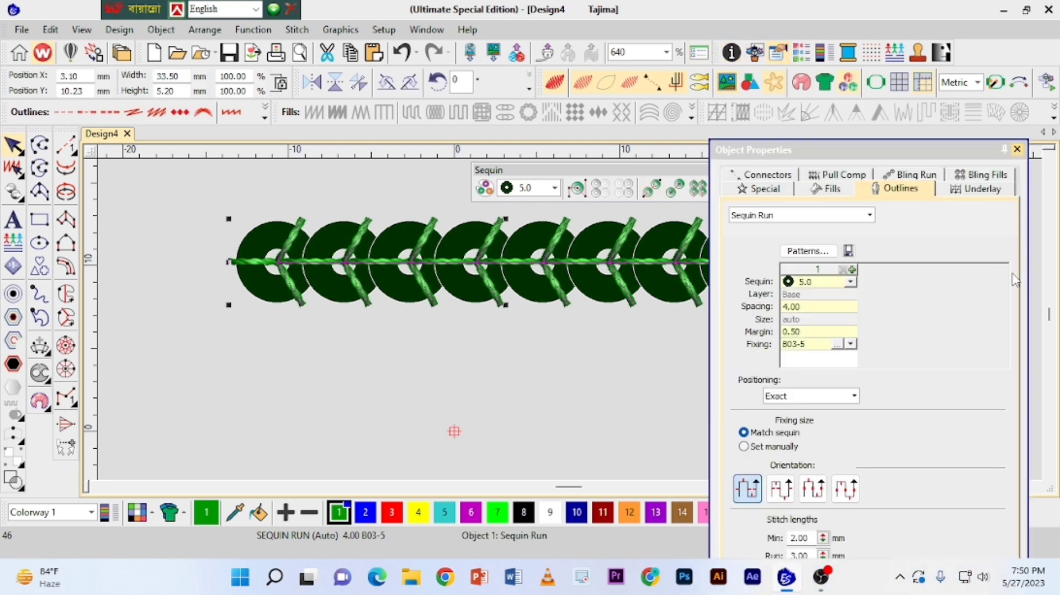
left_click_drag(854, 154, 903, 160)
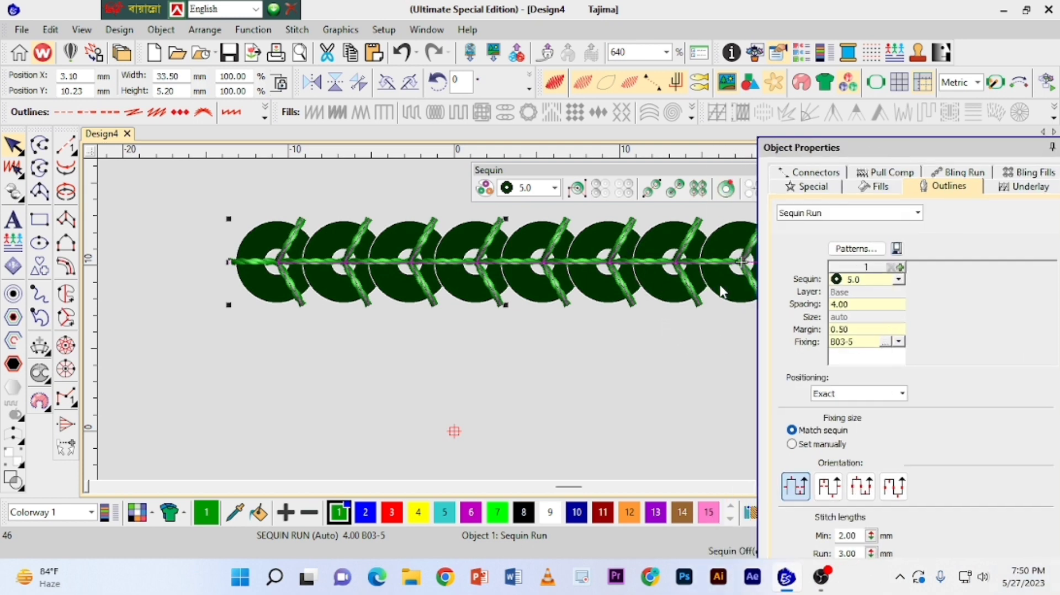
left_click(898, 342)
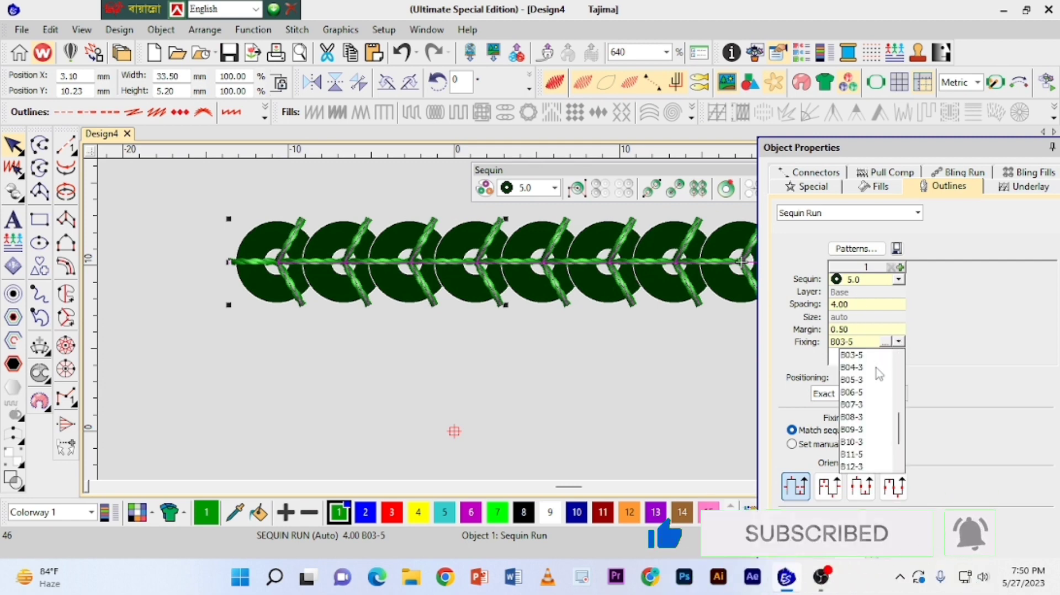
left_click_drag(898, 428, 897, 394)
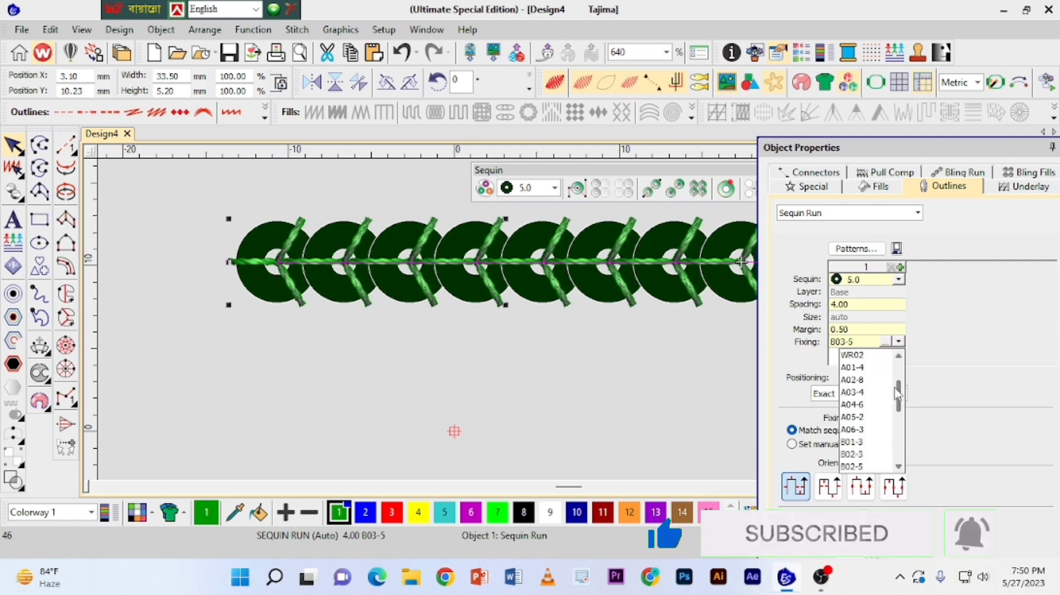
left_click(853, 367)
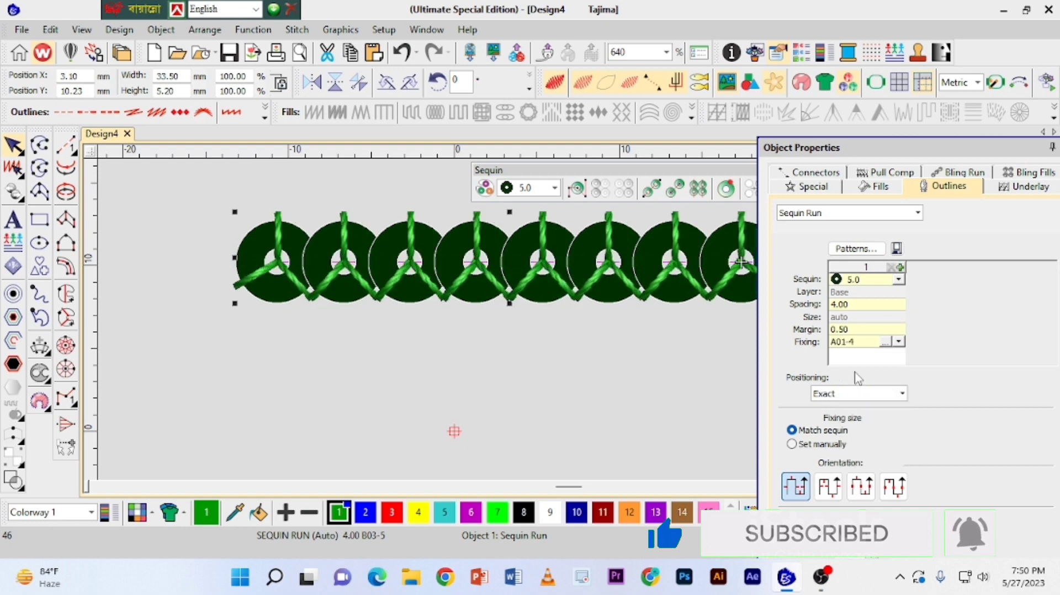
Change the sequin run's fixing to B01-3 and move the properties window clear of the run.
left_click(899, 343)
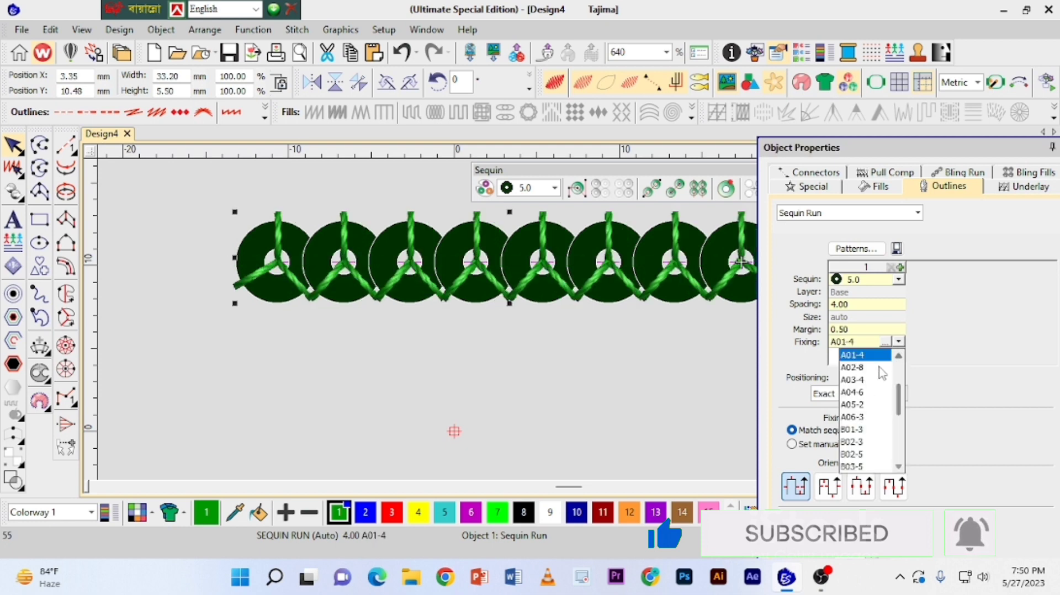
left_click(854, 430)
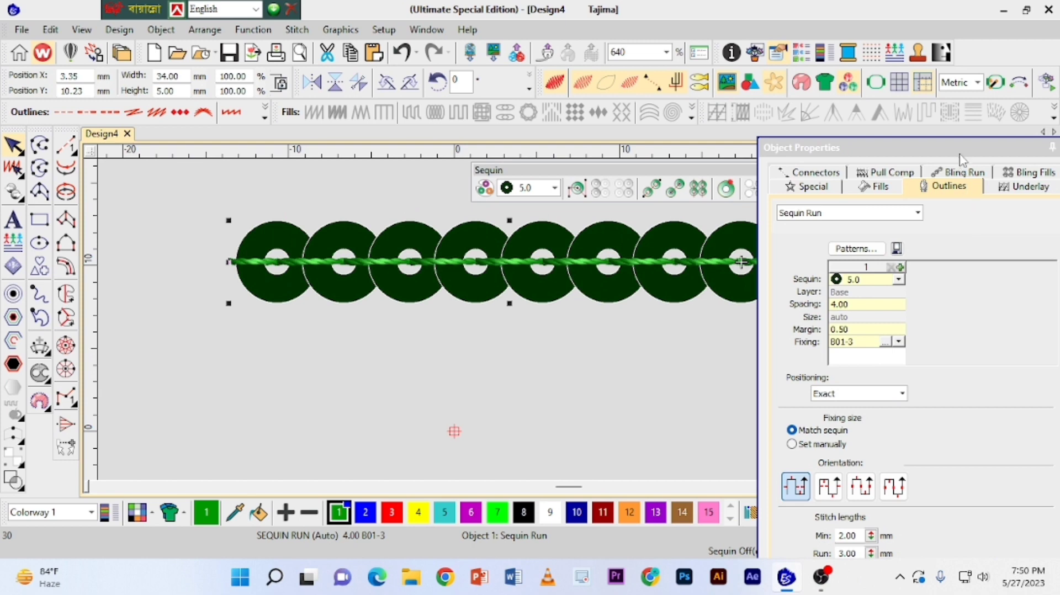
left_click_drag(961, 155, 1017, 155)
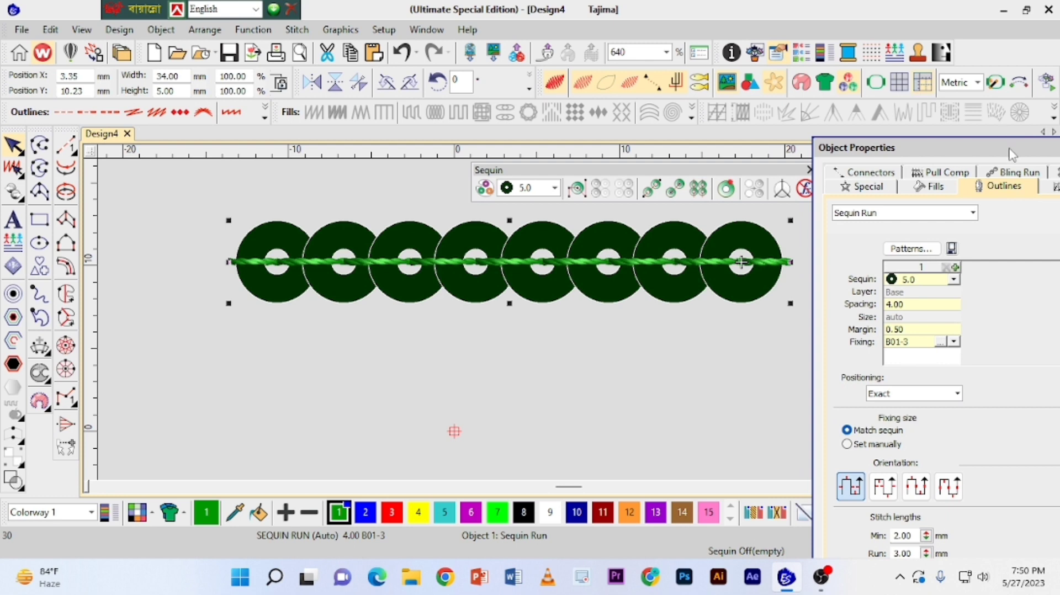
Stretch the sequin run to about 106 mm long and reposition it horizontally above the design origin.
left_click(700, 333)
scroll(704, 329, "down", 2)
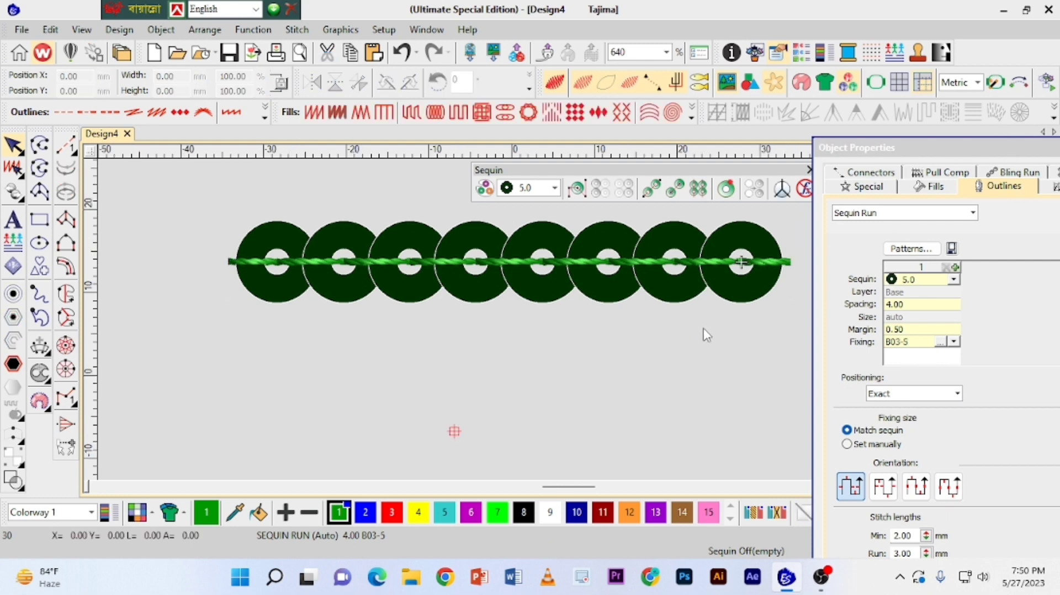
left_click(623, 305)
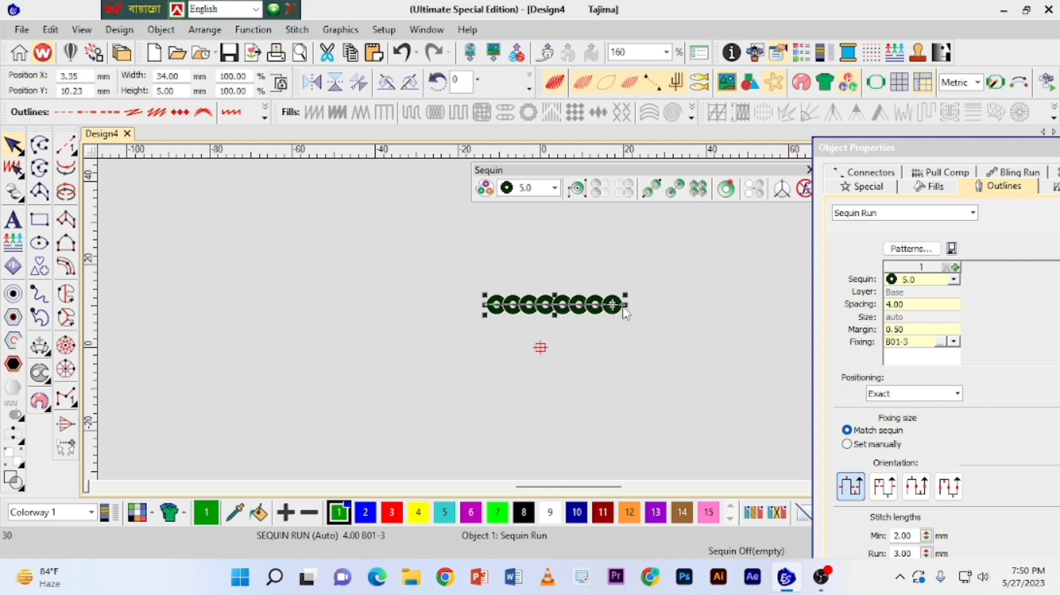
left_click_drag(623, 305, 789, 305)
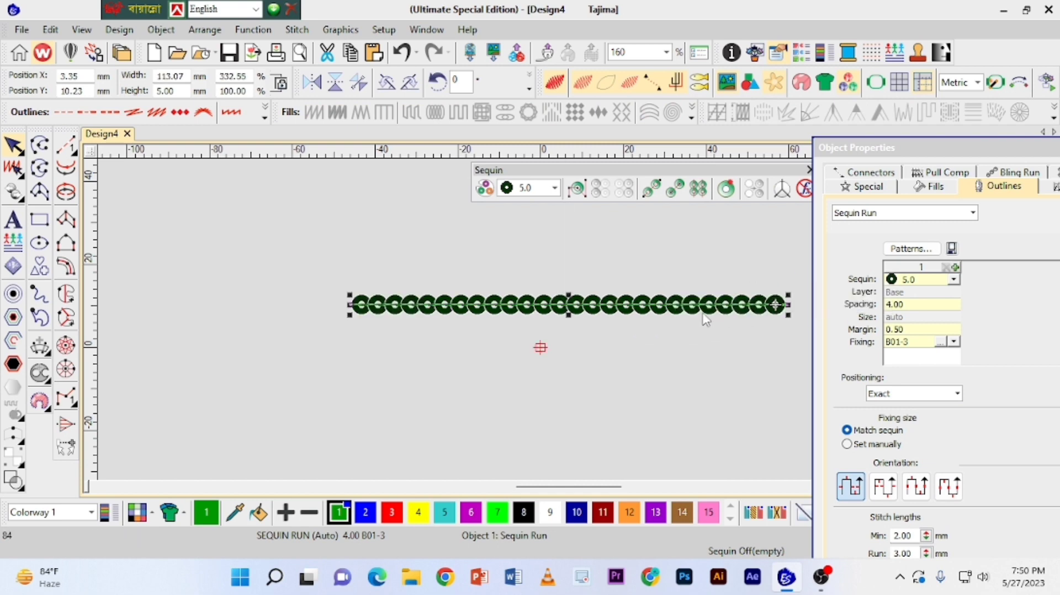
left_click_drag(675, 313, 623, 314)
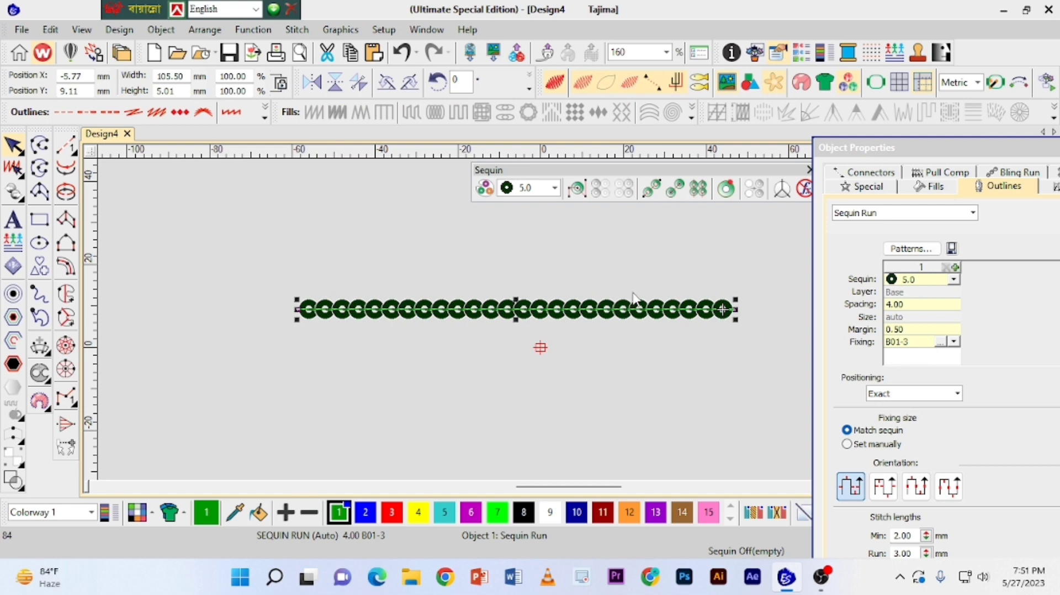
Duplicate the sequin run just above the original and set the copy's sequin spacing to 5.00 mm.
left_click_drag(639, 307, 638, 276)
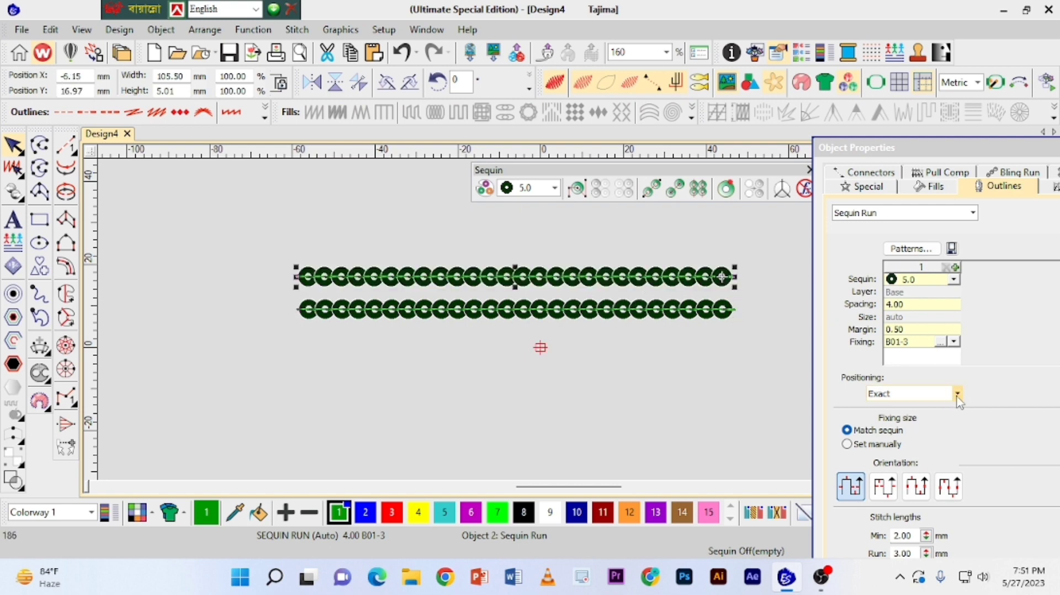
left_click(906, 306)
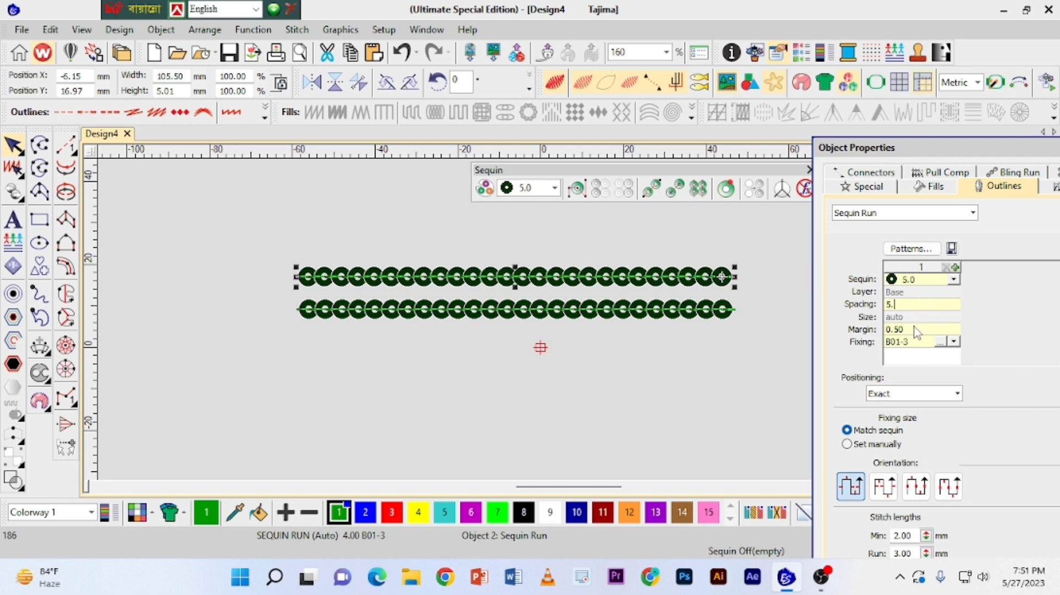
key("Return")
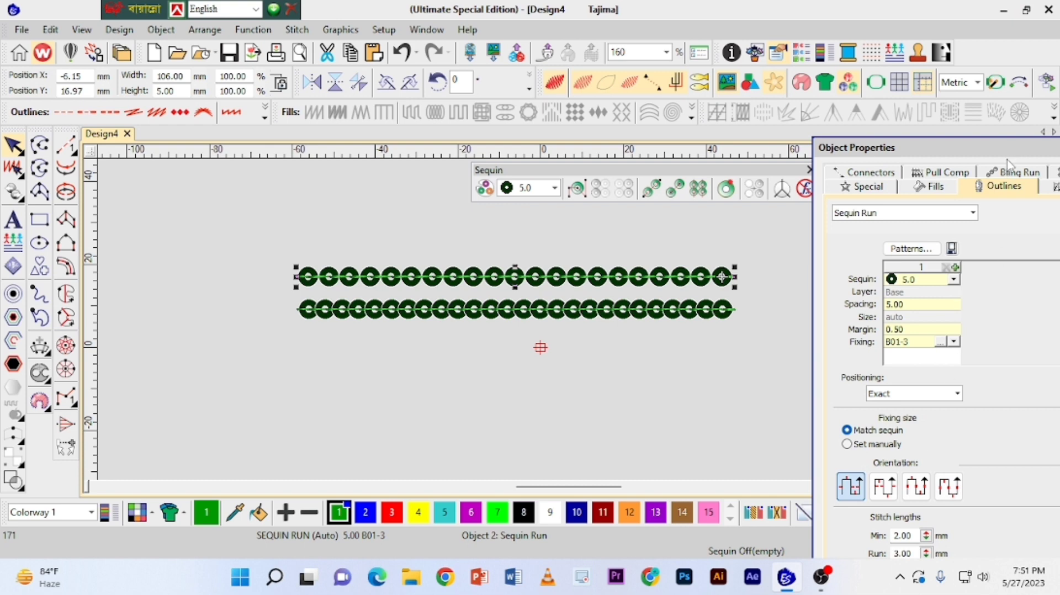
left_click_drag(1005, 155, 961, 150)
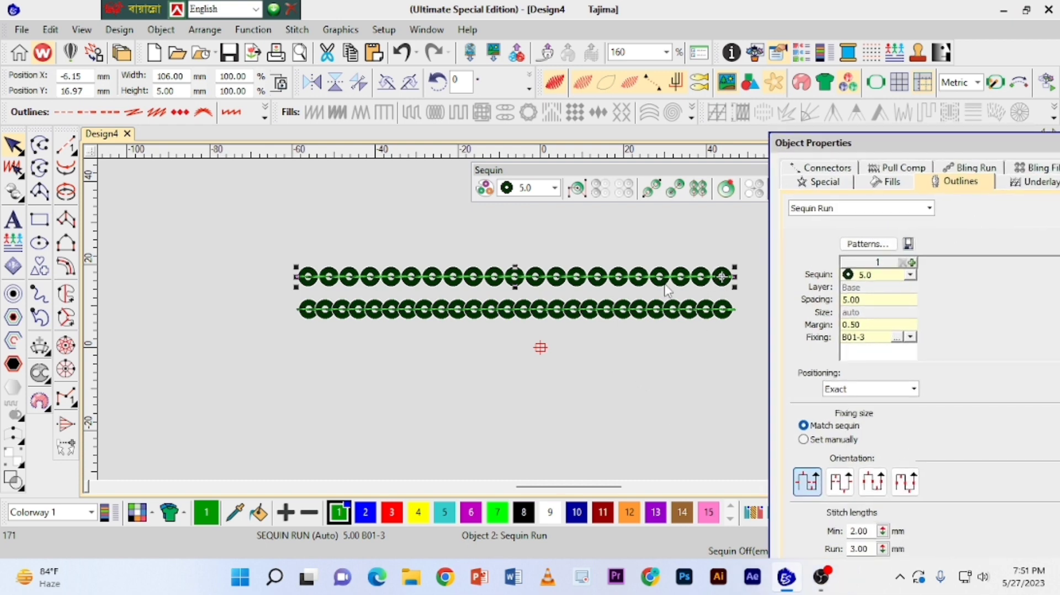
left_click(594, 225)
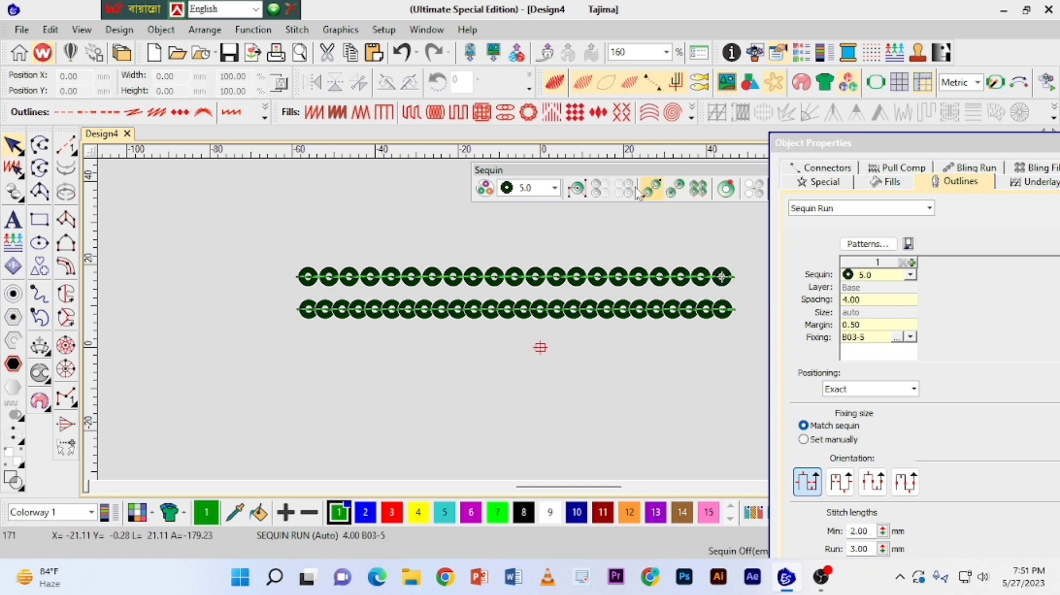
Digitize a horizontal Sequin Run Manual line with two sequin drops, about 107 mm wide overall, below the two automatic runs.
left_click(676, 190)
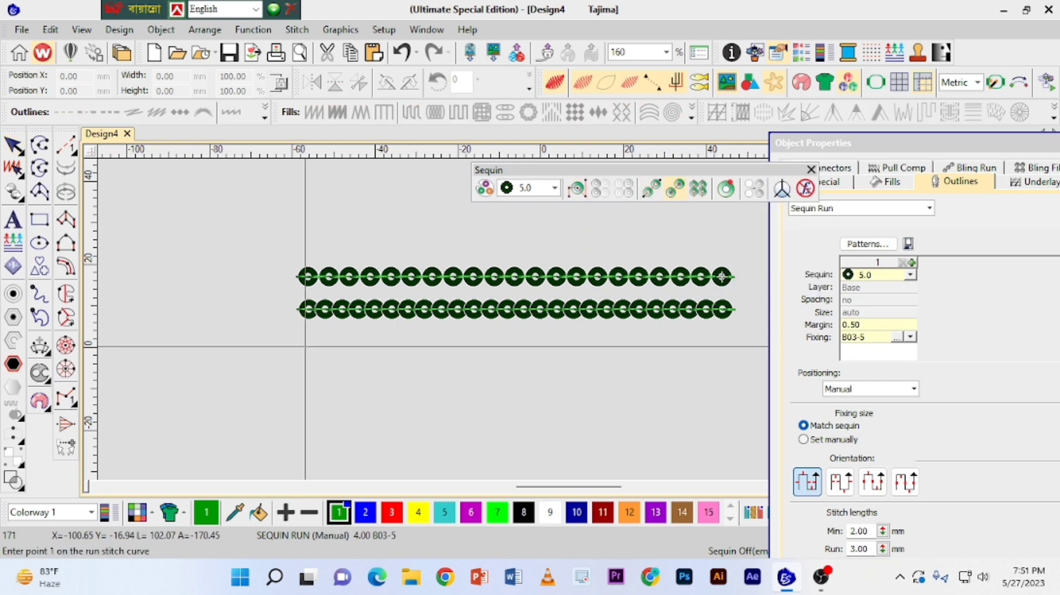
left_click(297, 345)
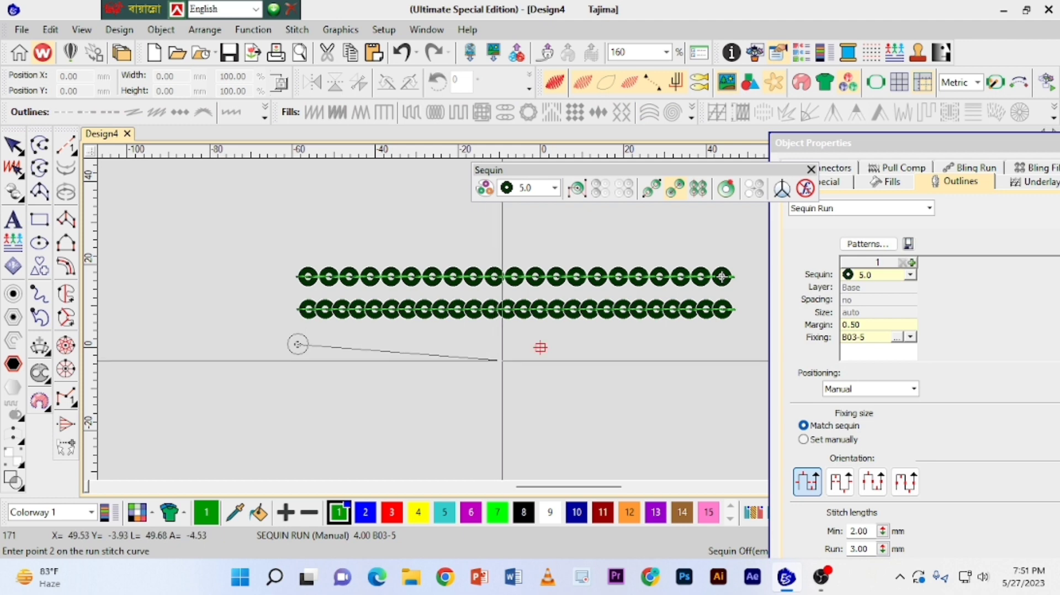
left_click(721, 346)
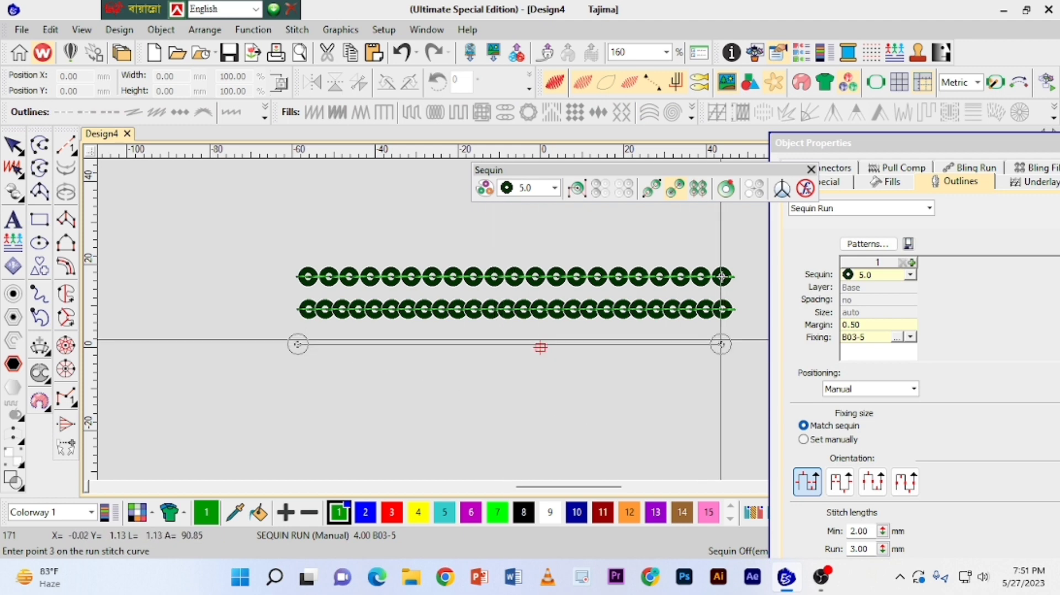
key("Return")
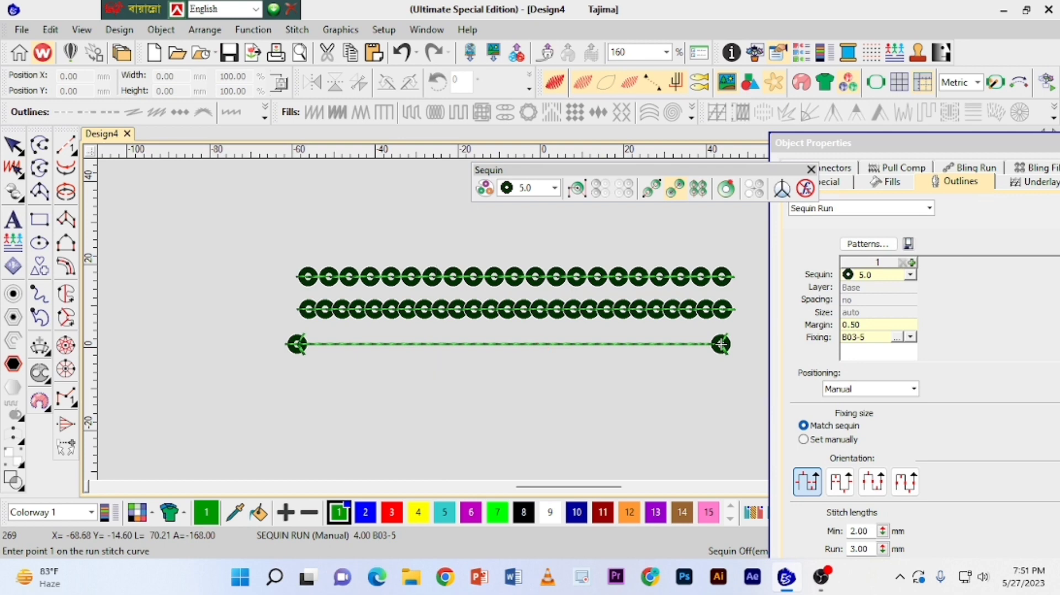
Digitize a second horizontal Sequin Run Manual line with four sequin drops, about 110 mm wide overall, below the two-drop run.
left_click(304, 377)
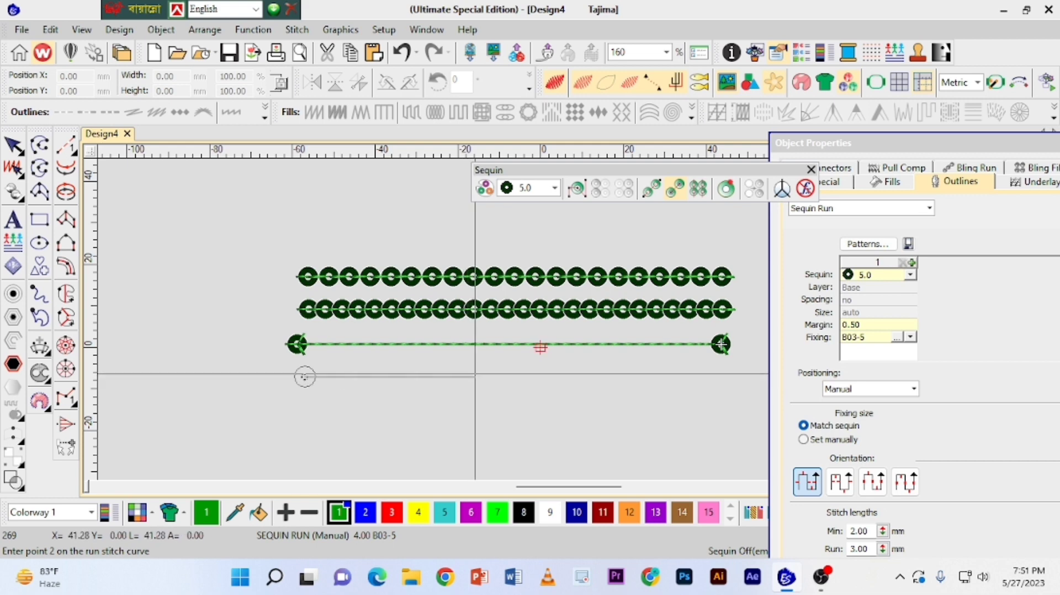
left_click(475, 377)
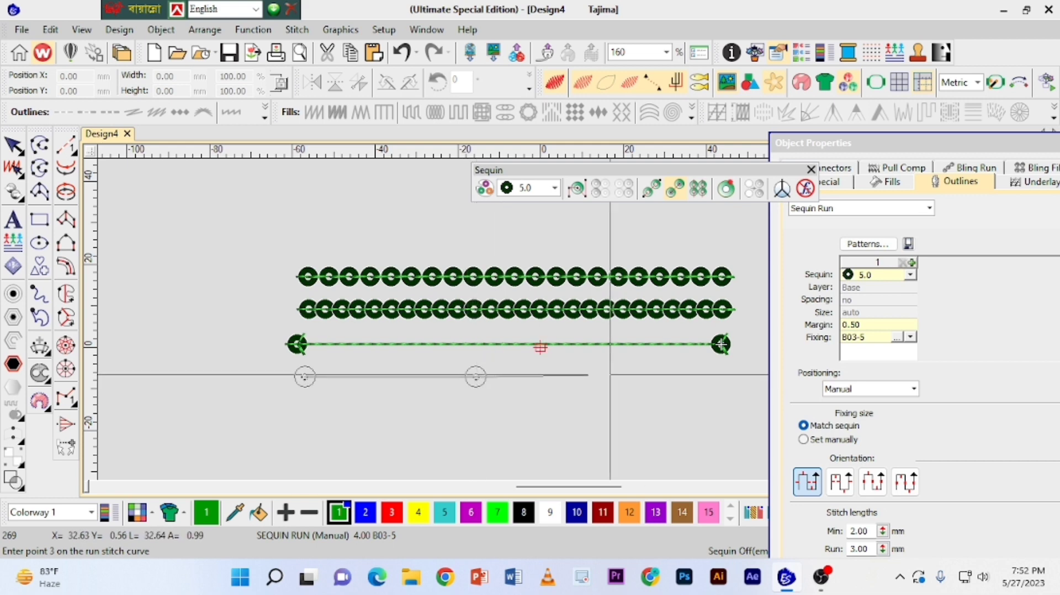
left_click(617, 376)
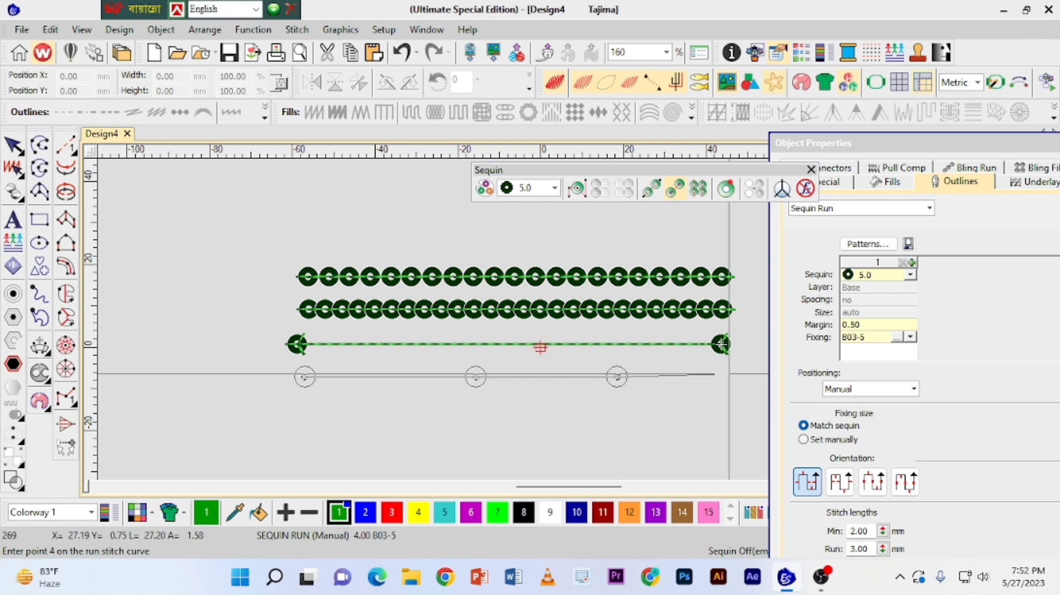
left_click(740, 378)
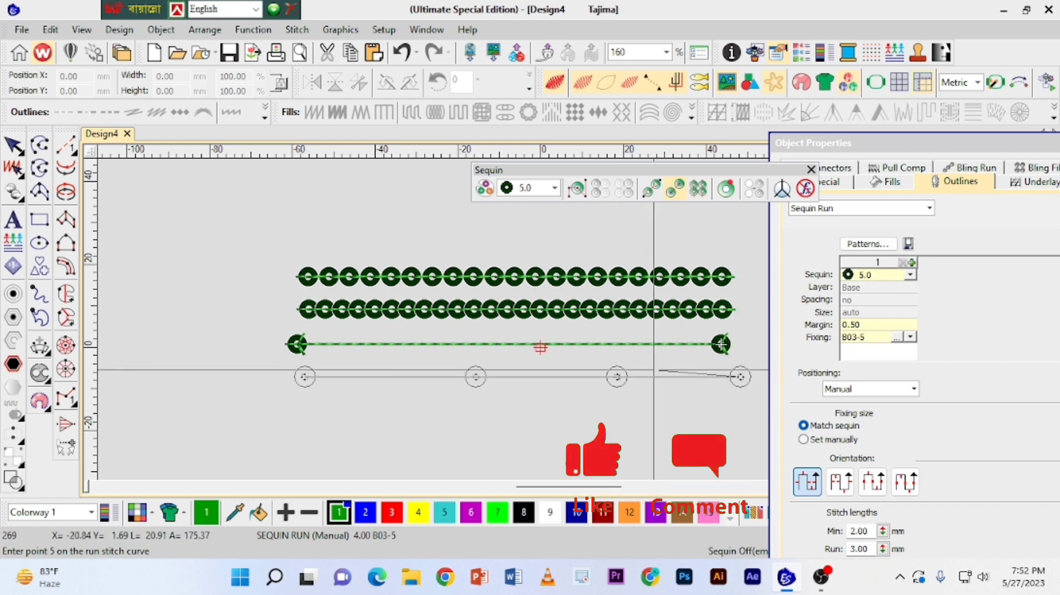
key("Return")
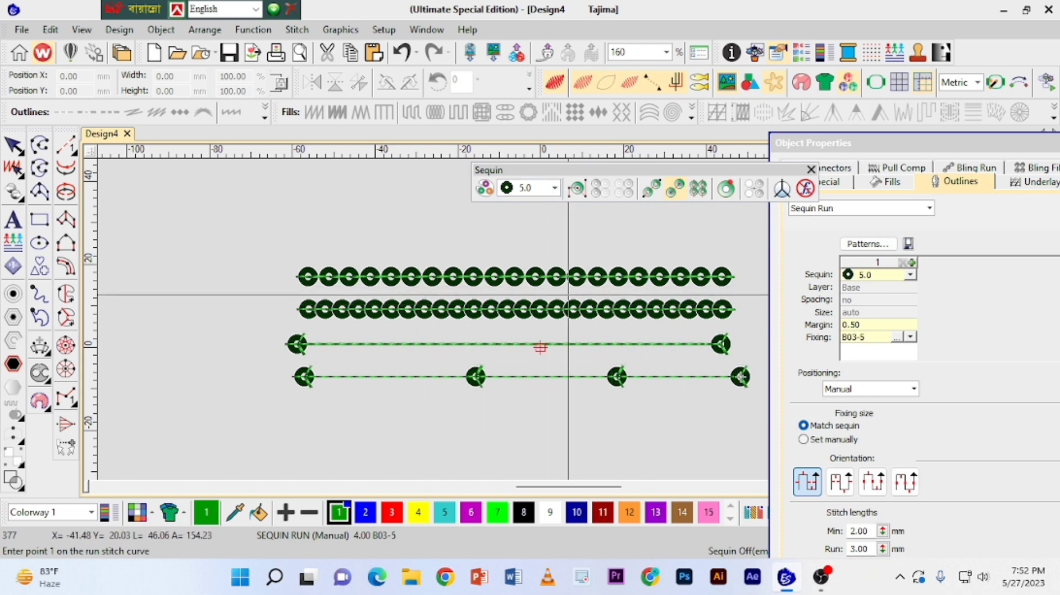
key("Escape")
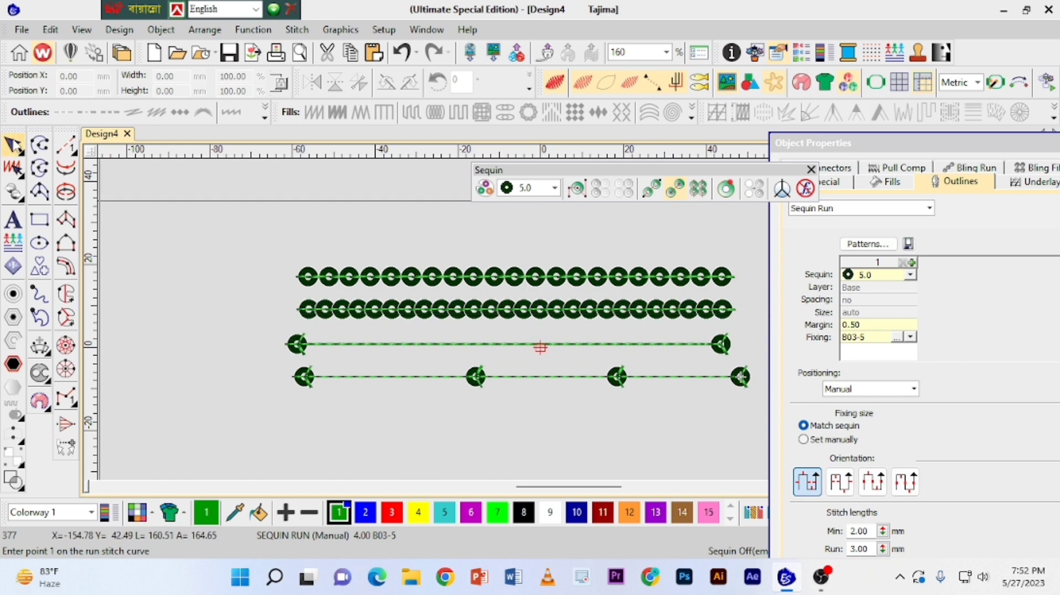
Move the four-drop run up over the topmost run and shift the two-drop run 3 mm up, closer to the automatic runs.
left_click(436, 377)
left_click_drag(450, 375, 445, 269)
left_click(474, 343)
left_click_drag(474, 343, 474, 332)
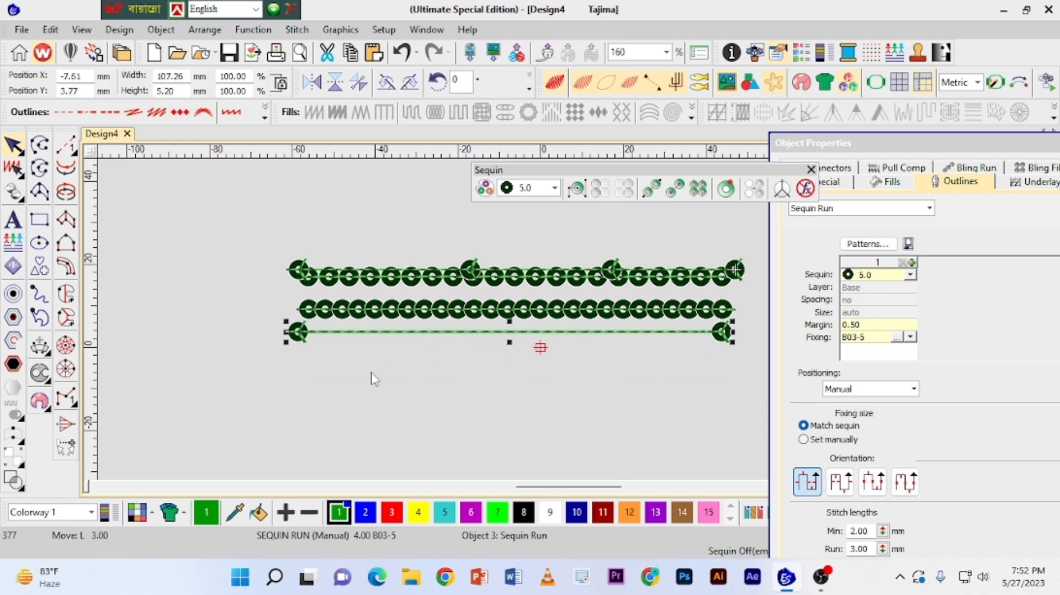
left_click(452, 232)
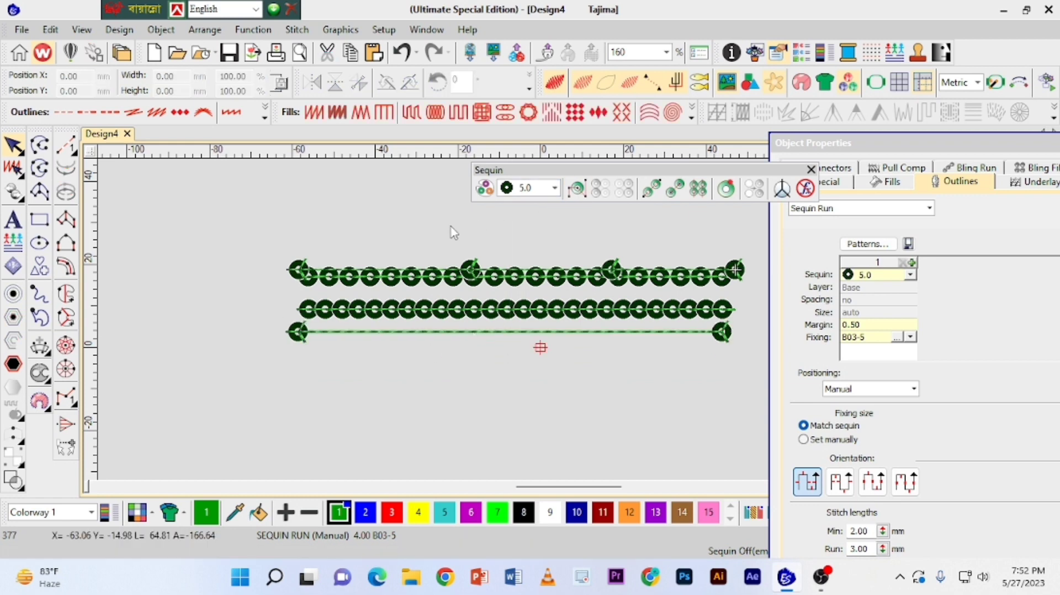
Digitize a Sequin Column Fill oval about 33 by 28 mm below the left end of the runs with the magenta 3.0 sequin.
left_click(555, 189)
left_click(533, 227)
left_click(652, 190)
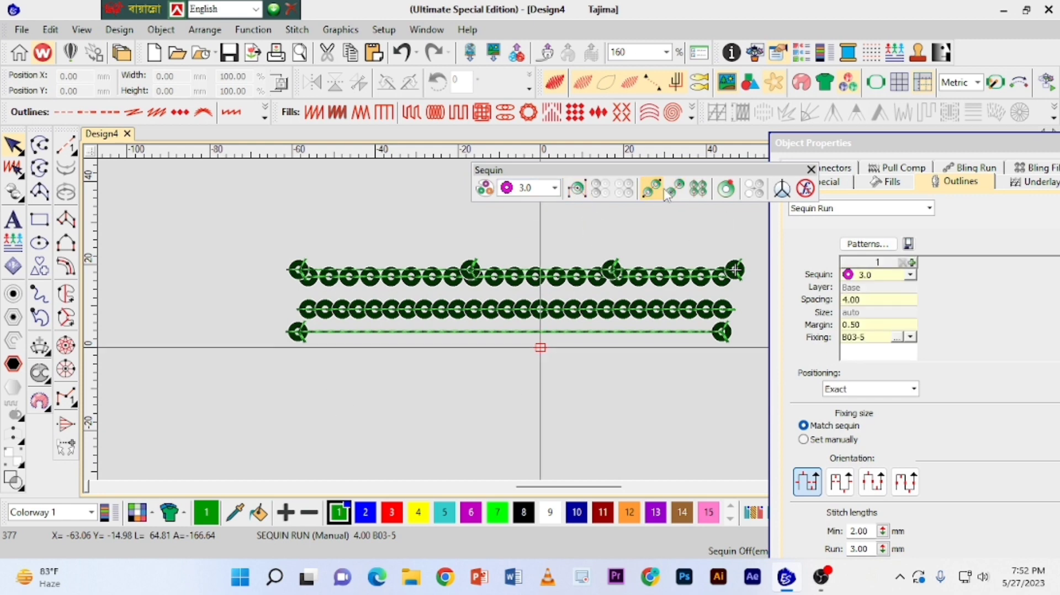
left_click(699, 190)
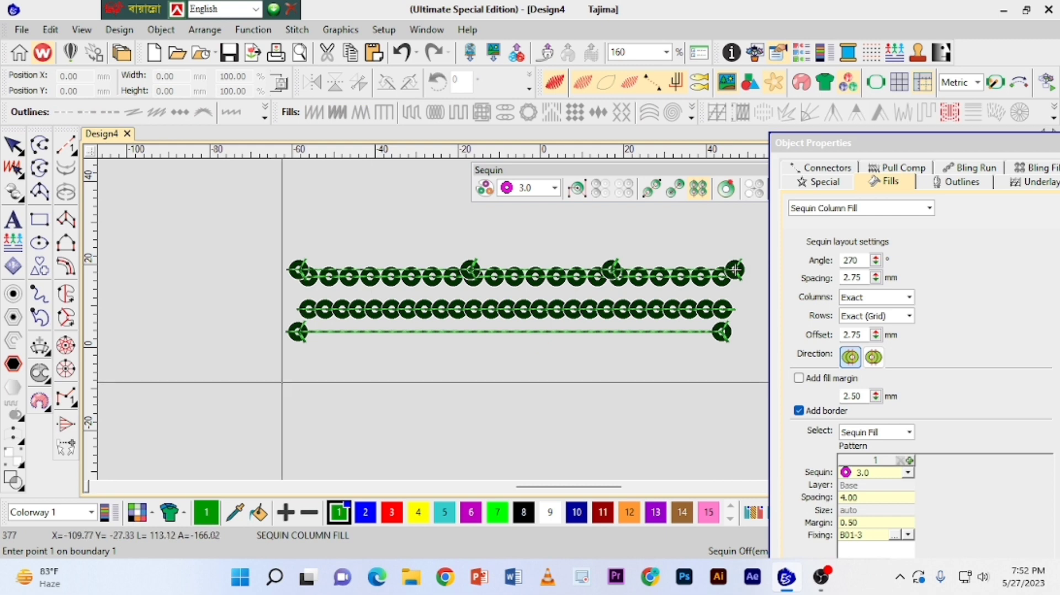
left_click(336, 365)
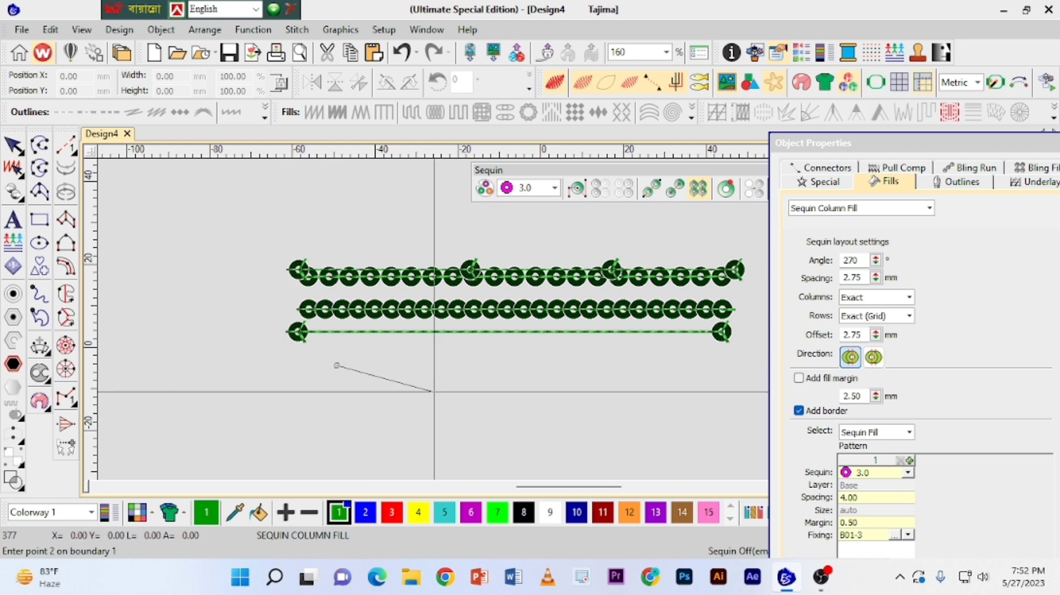
left_click(399, 401)
right_click(470, 392)
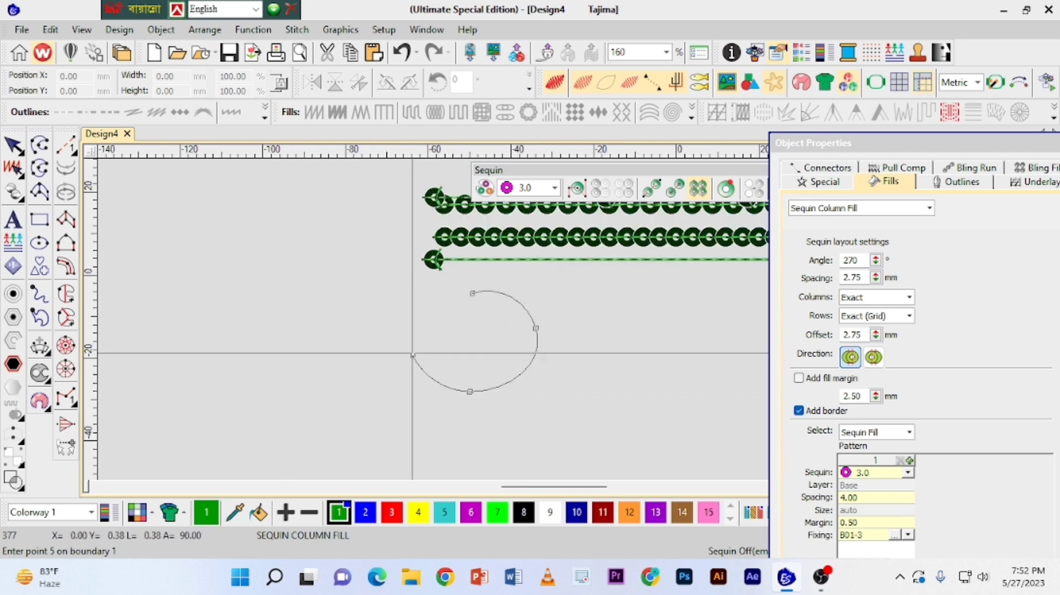
left_click(413, 356)
right_click(474, 294)
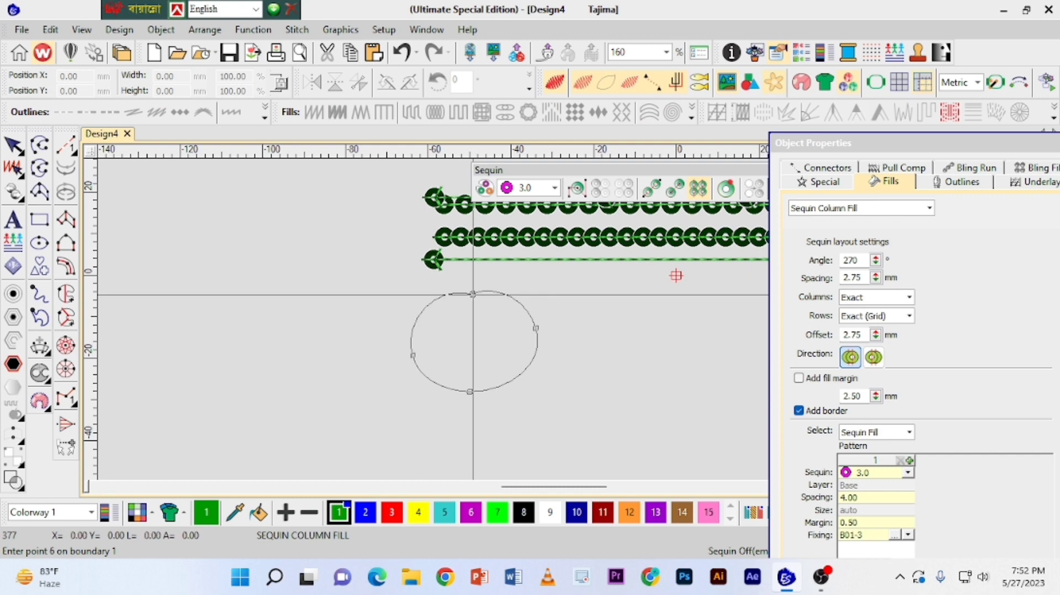
key("Return")
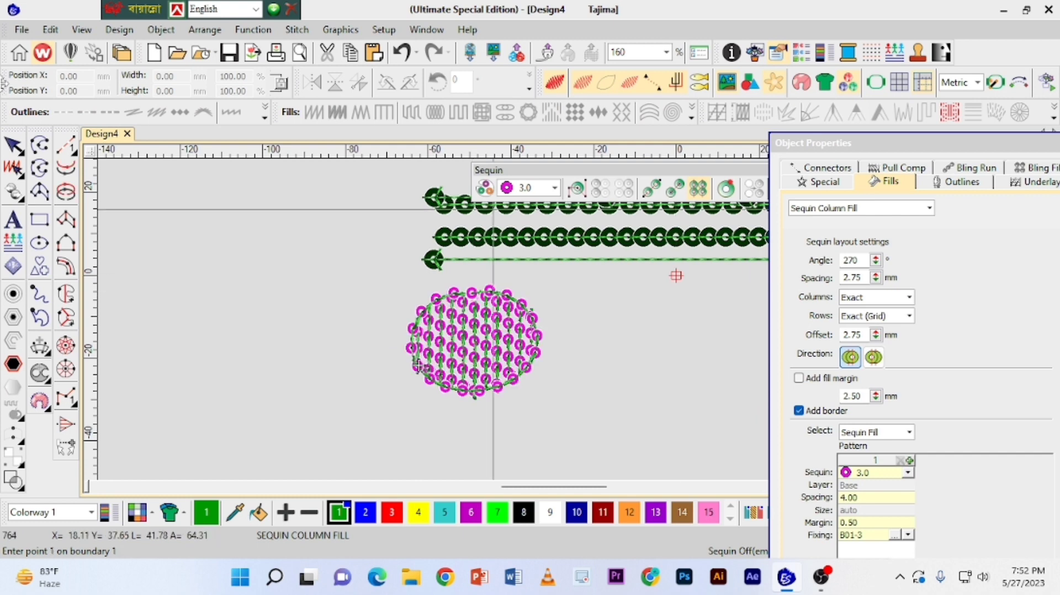
scroll(418, 365, "down", 1)
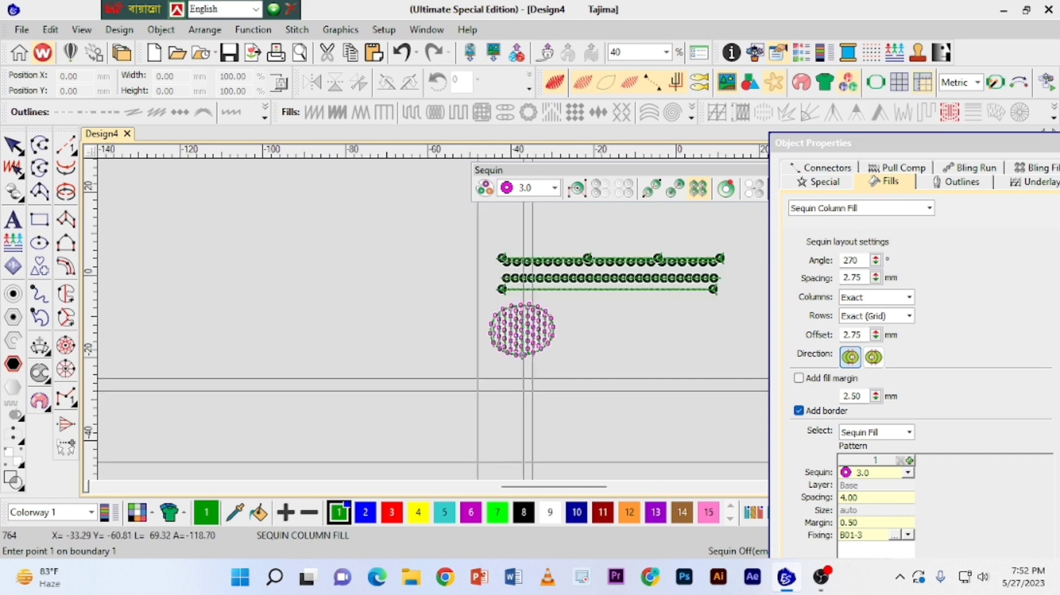
scroll(493, 342, "up", 2)
key("Escape")
Select the oval sequin fill, hide the machine function symbols to examine the bare stitching, and show them again.
left_click(413, 320)
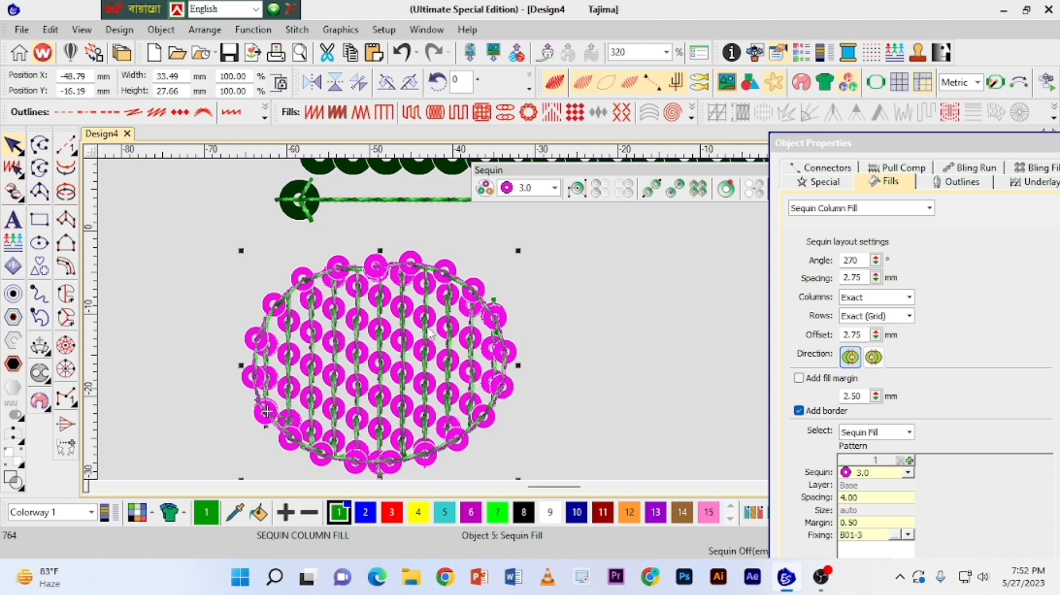
scroll(433, 321, "down", 1)
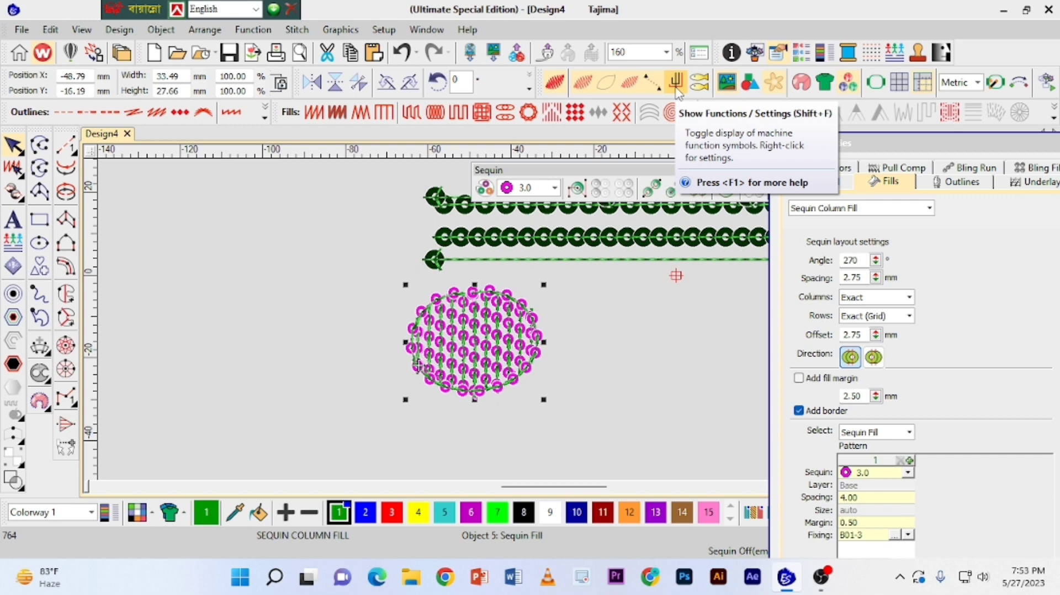
left_click(677, 89)
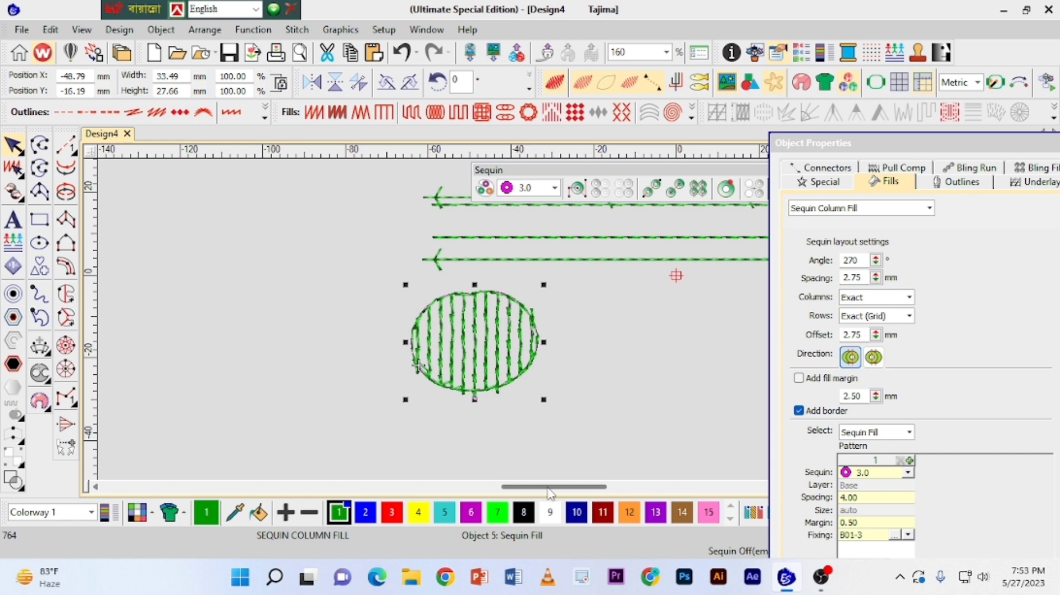
left_click_drag(550, 492, 579, 493)
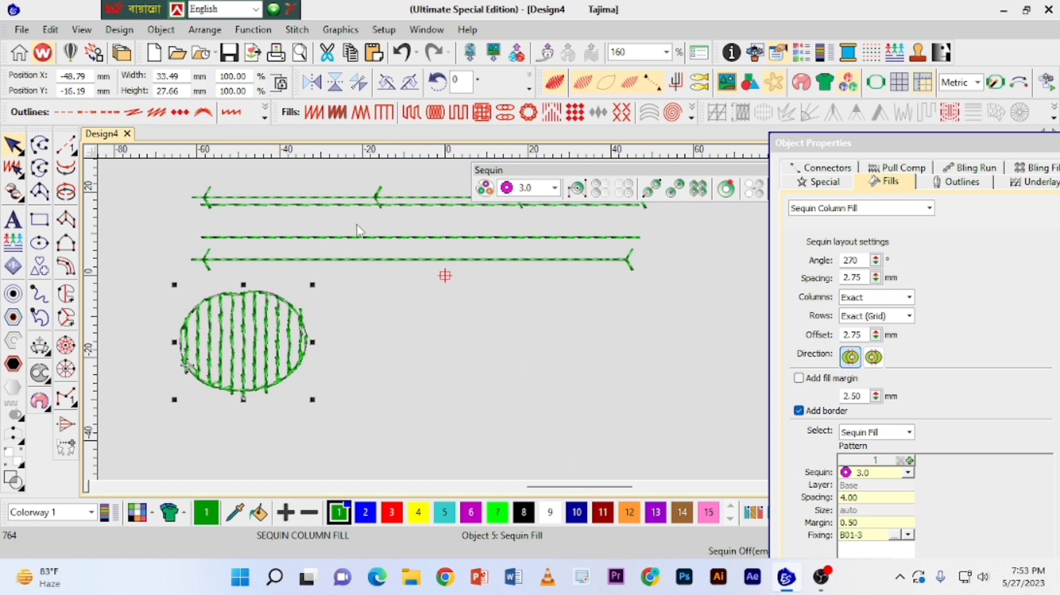
left_click(677, 83)
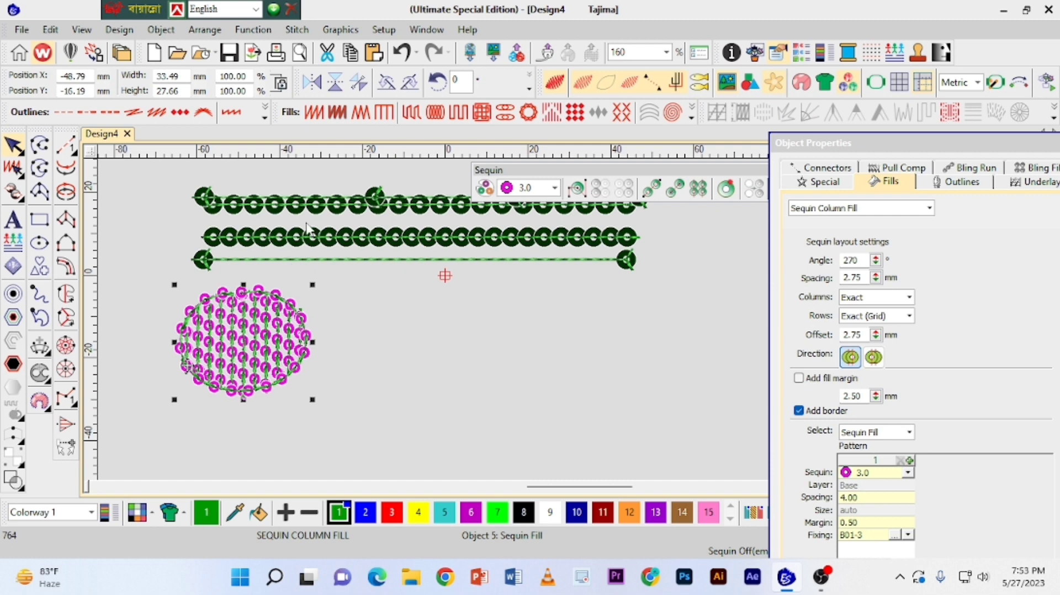
Move the four-drop manual run from the topmost run down to just below the two-drop run.
left_click(436, 206)
left_click(473, 278)
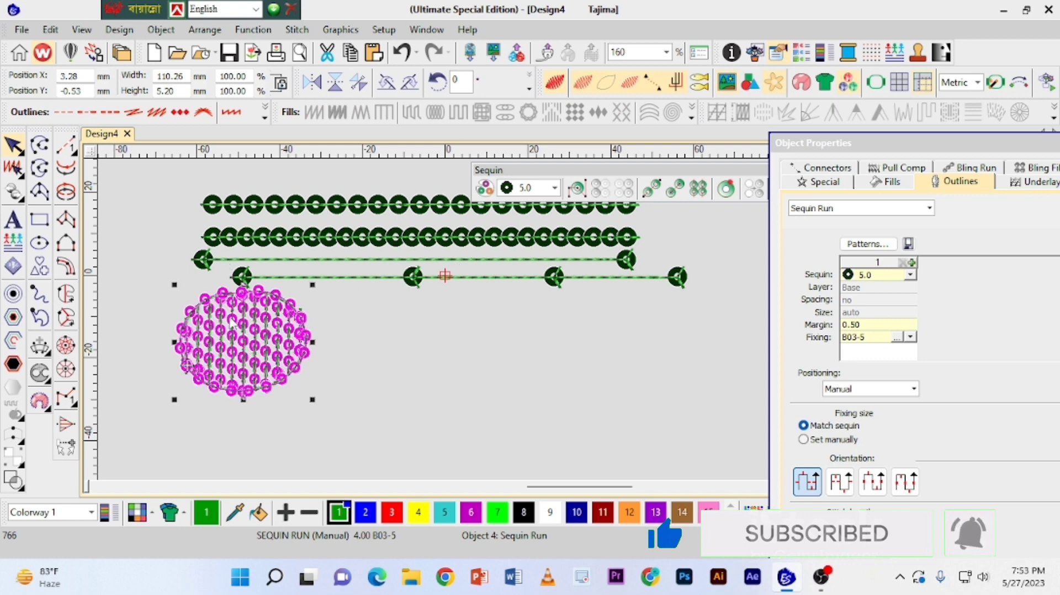
Move the oval sequin fill up so that it overlaps the left ends of the two manual runs, and deselect it.
left_click_drag(246, 345, 232, 318)
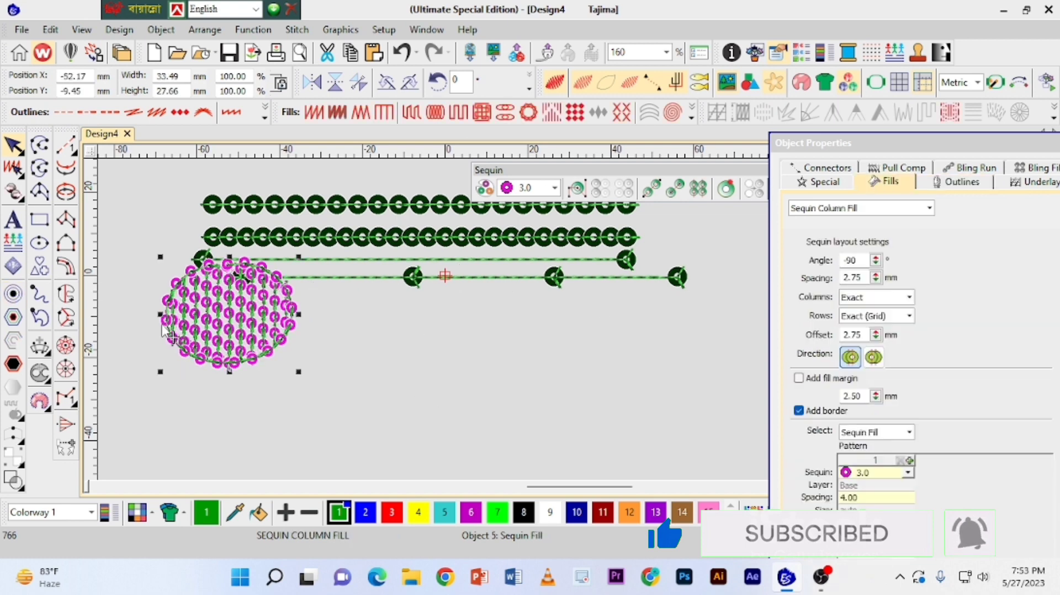
left_click(553, 337)
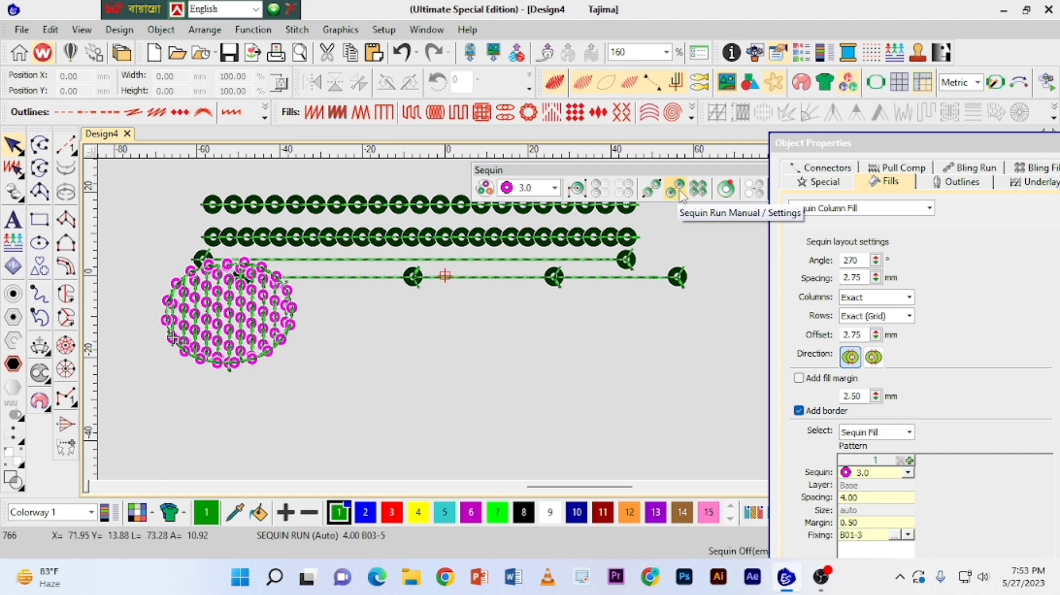
Digitize a horizontal automatic sequin run about 106 mm long below the oval with the magenta 3.0 sequin.
left_click(651, 189)
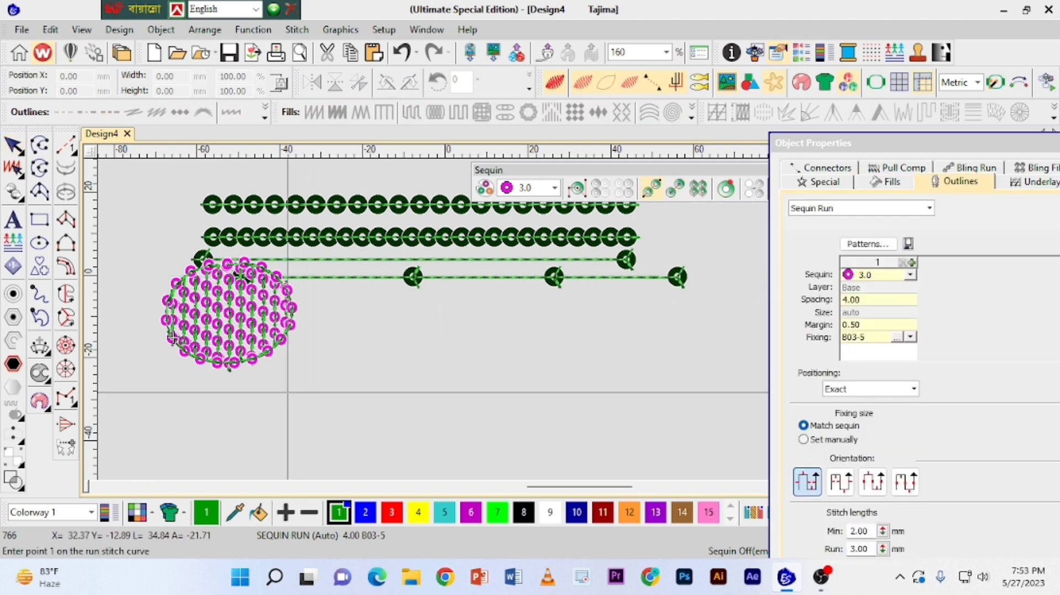
left_click(260, 388)
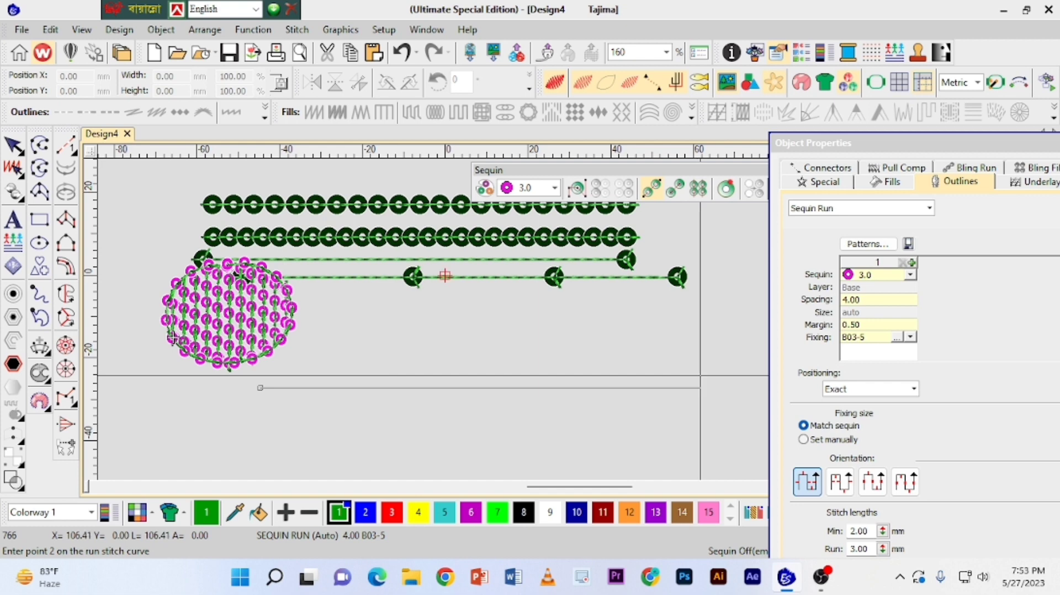
left_click(701, 388)
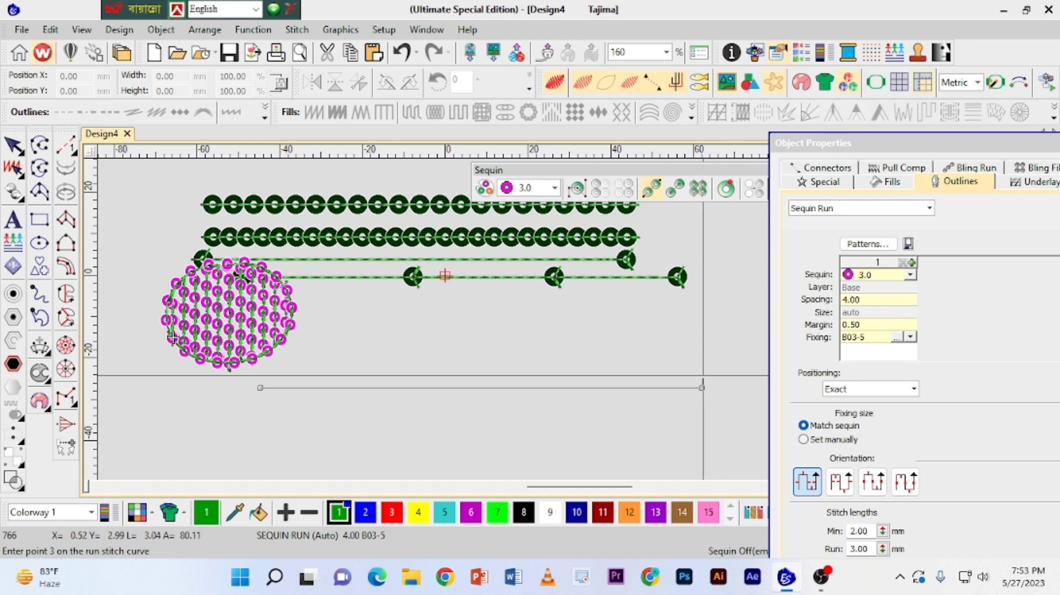
key("Return")
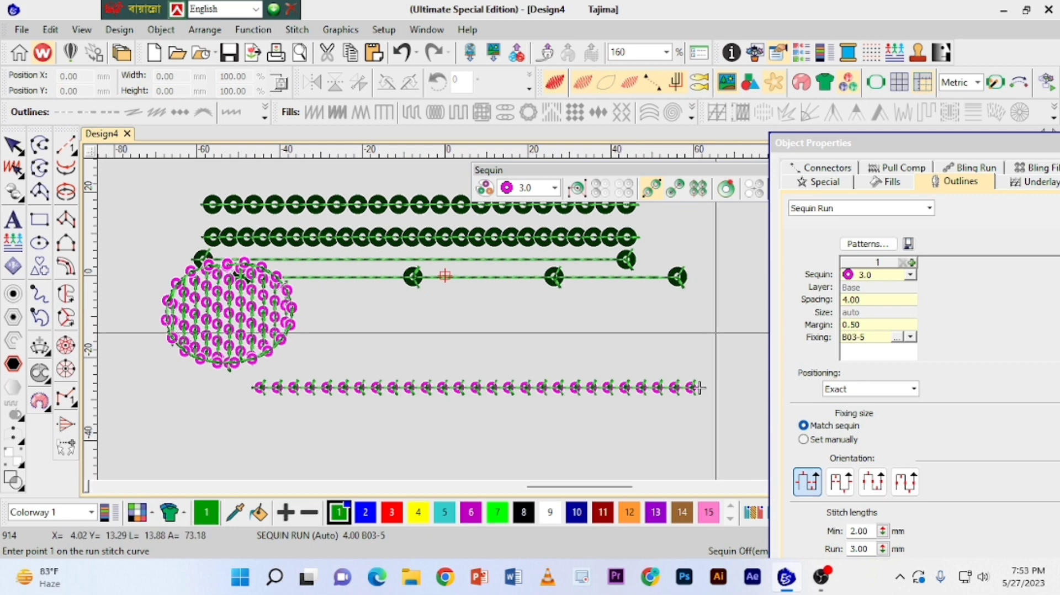
key("z")
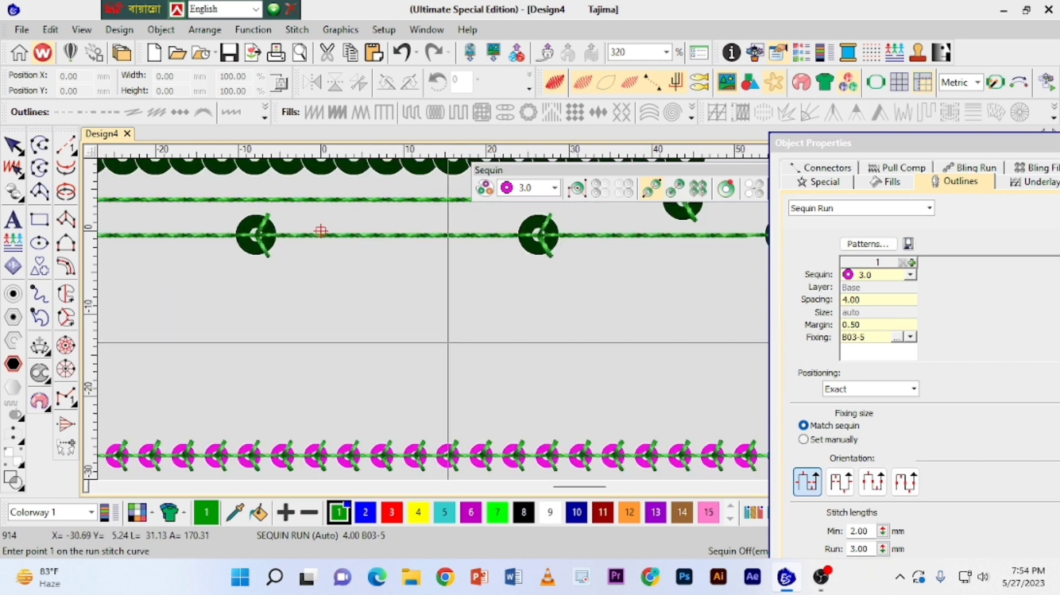
key("z")
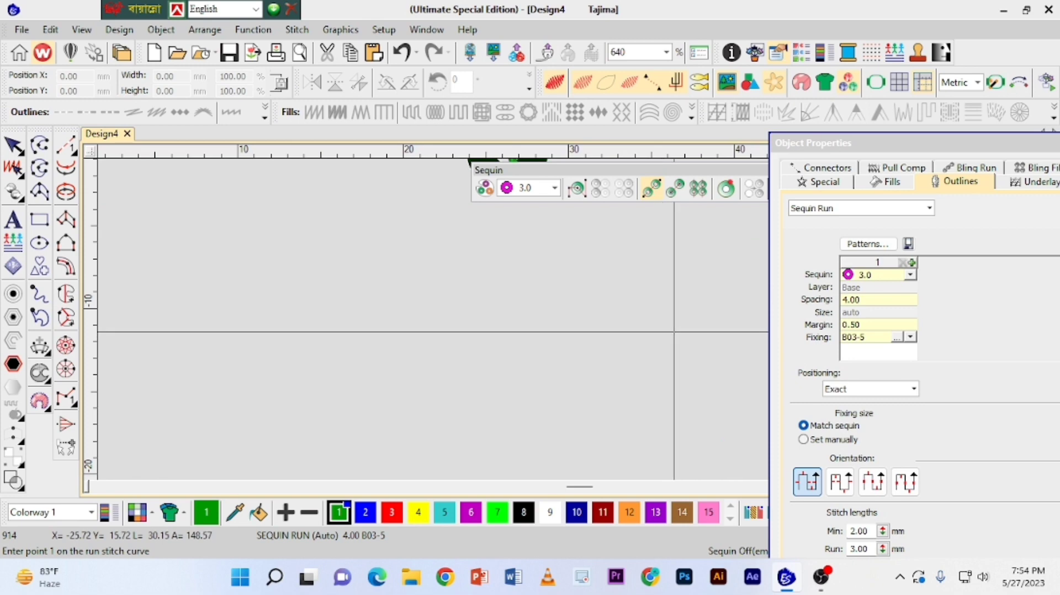
key("shift+z")
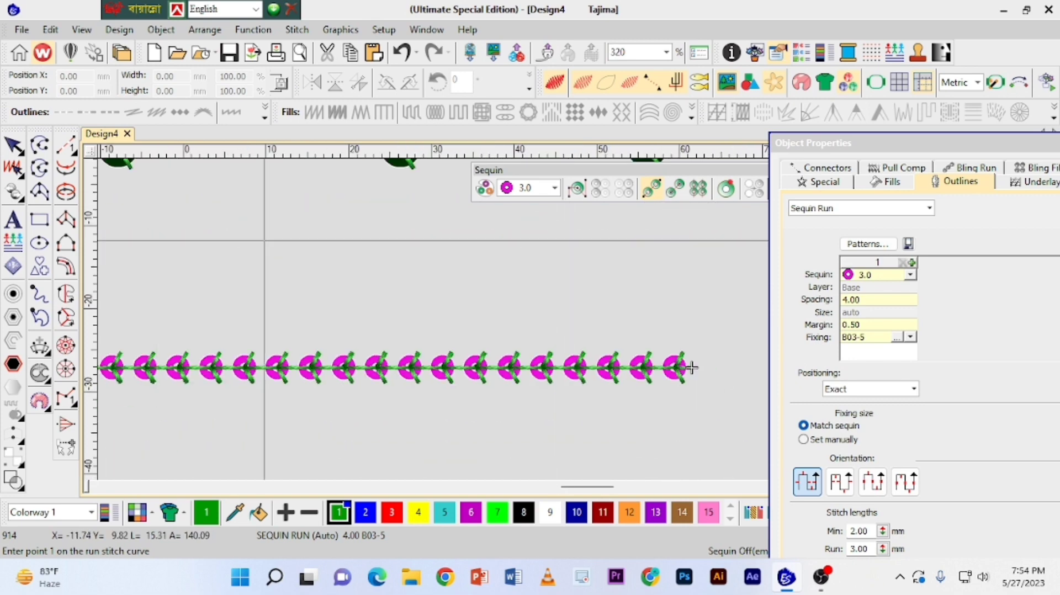
key("Escape")
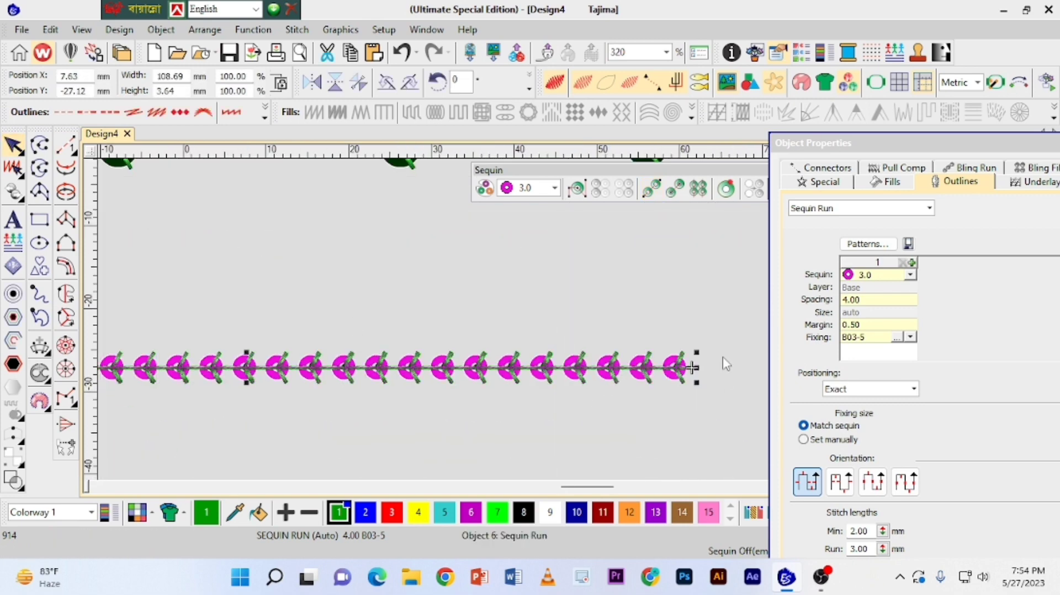
Set the magenta sequin run's fixing to B01-3 and its spacing to 1.50.
left_click(910, 337)
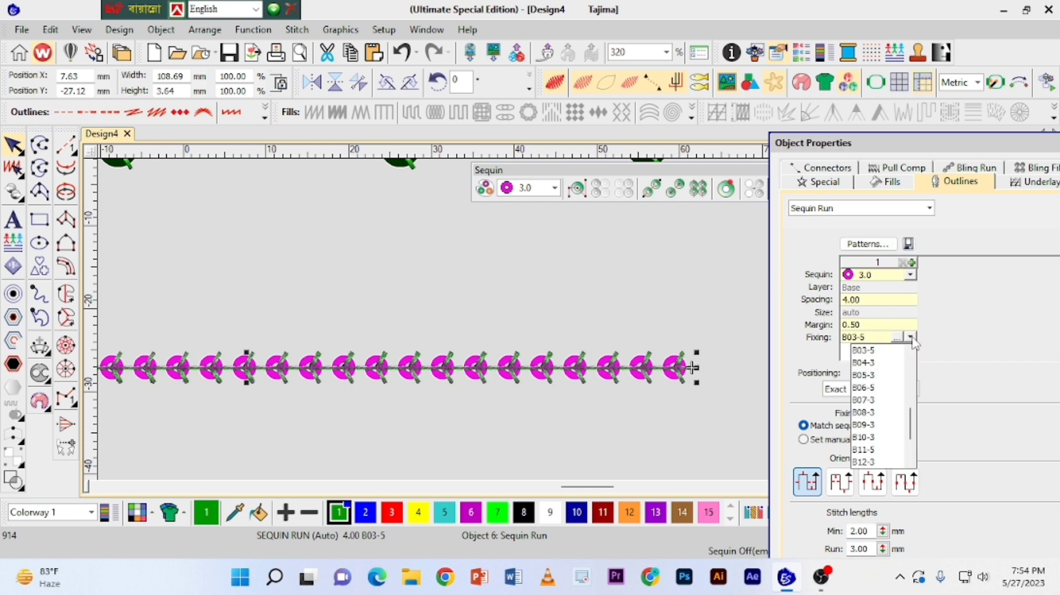
left_click_drag(911, 424, 914, 402)
left_click(870, 404)
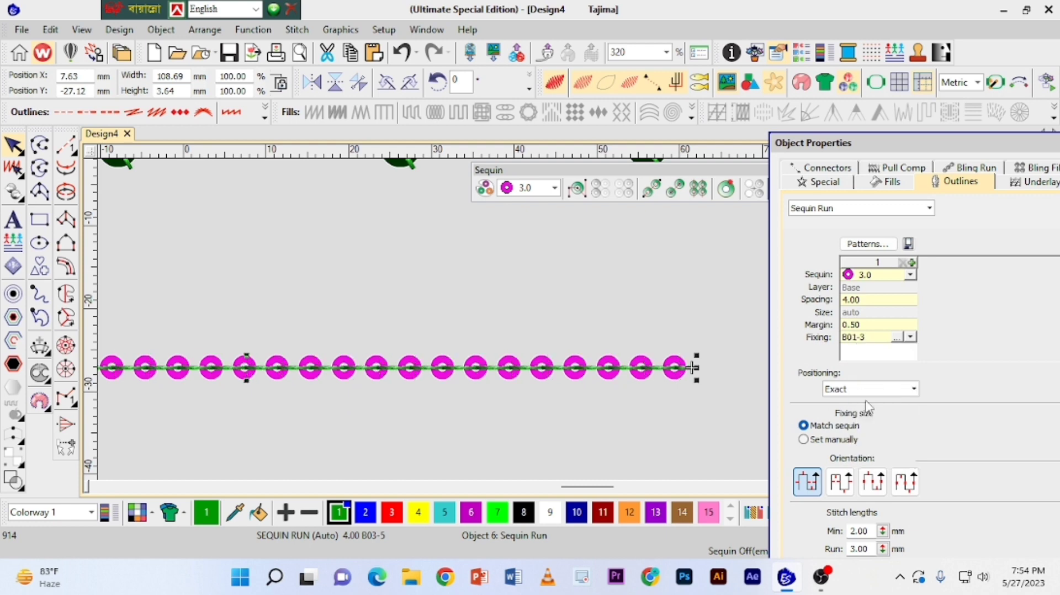
double_click(866, 303)
type("1.")
left_click(874, 327)
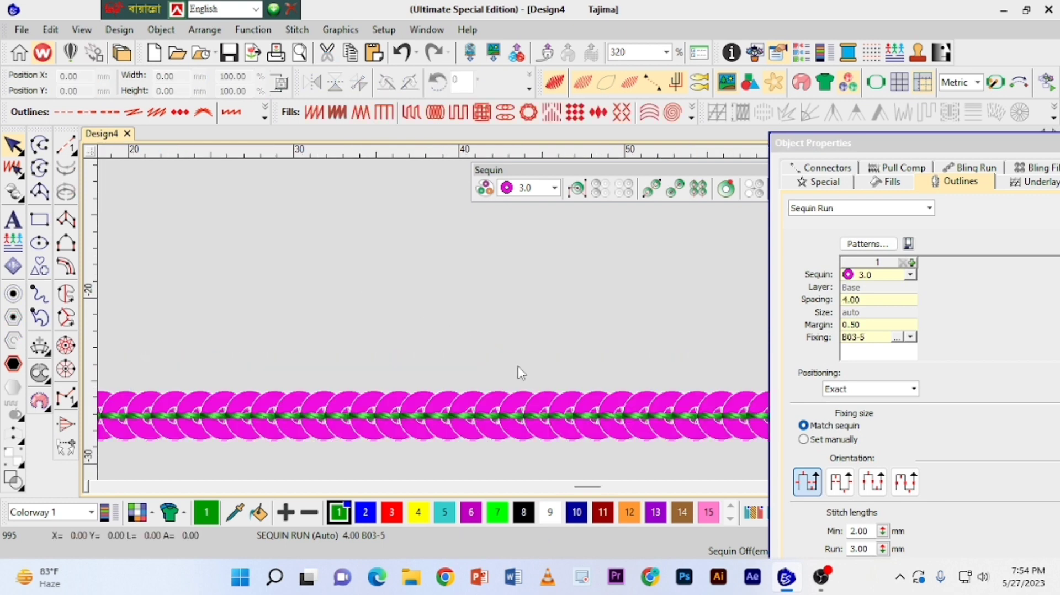
Examine the overlapping sequins and fixing stitches of the magenta run up close and within the whole design.
key("z")
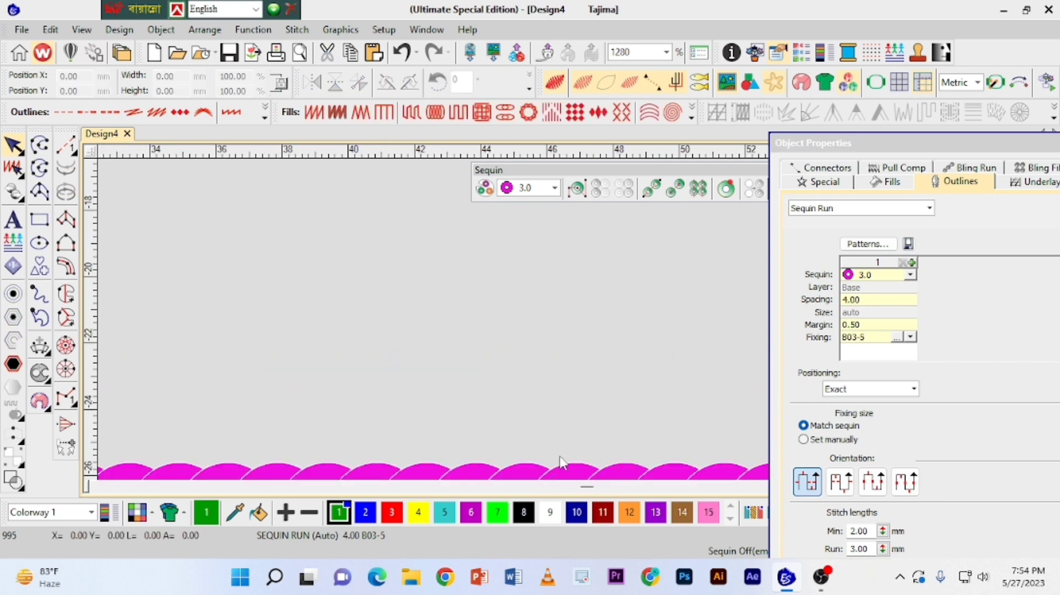
scroll(574, 326, "down", 1)
scroll(573, 326, "up", 1)
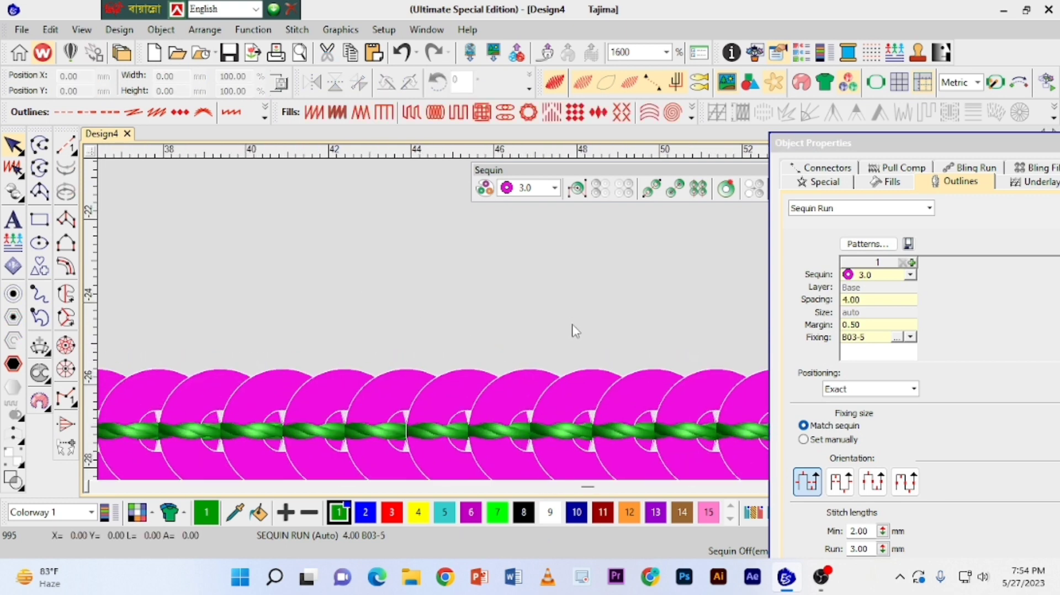
scroll(572, 326, "down", 2)
scroll(573, 330, "up", 3)
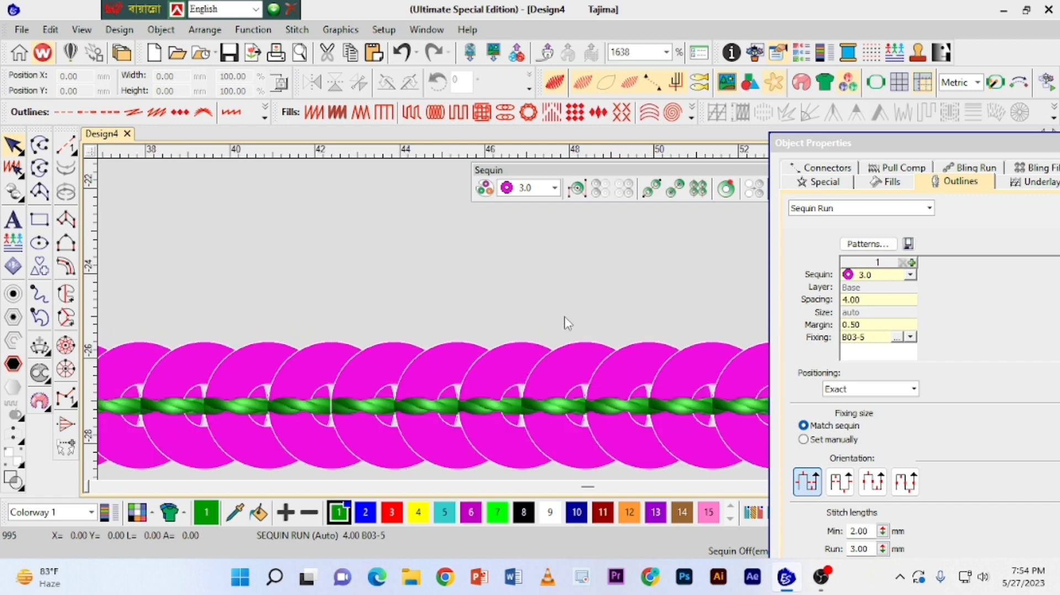
scroll(562, 320, "up", 2)
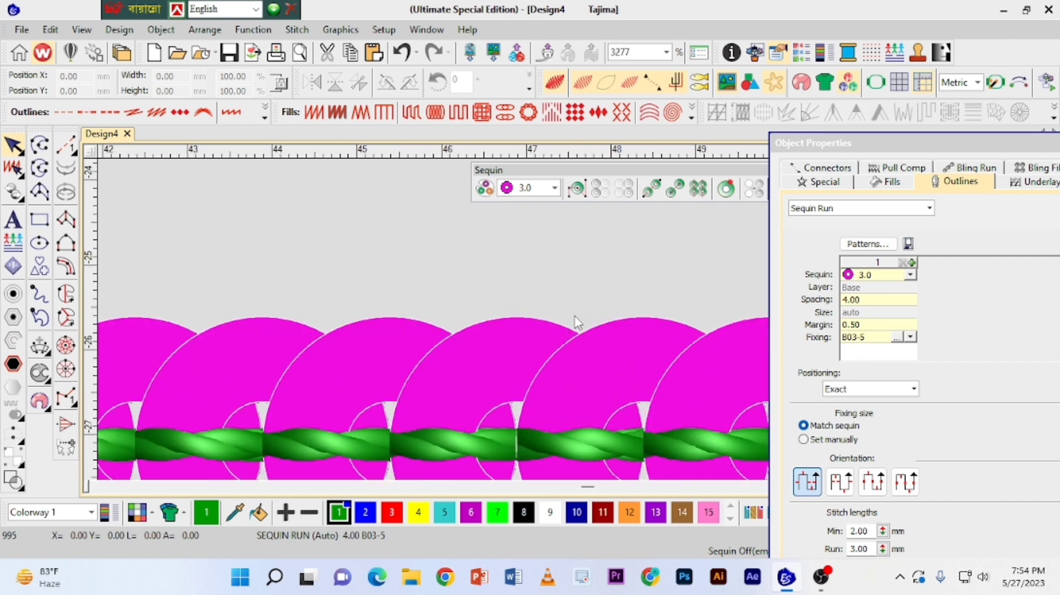
scroll(574, 323, "down", 5)
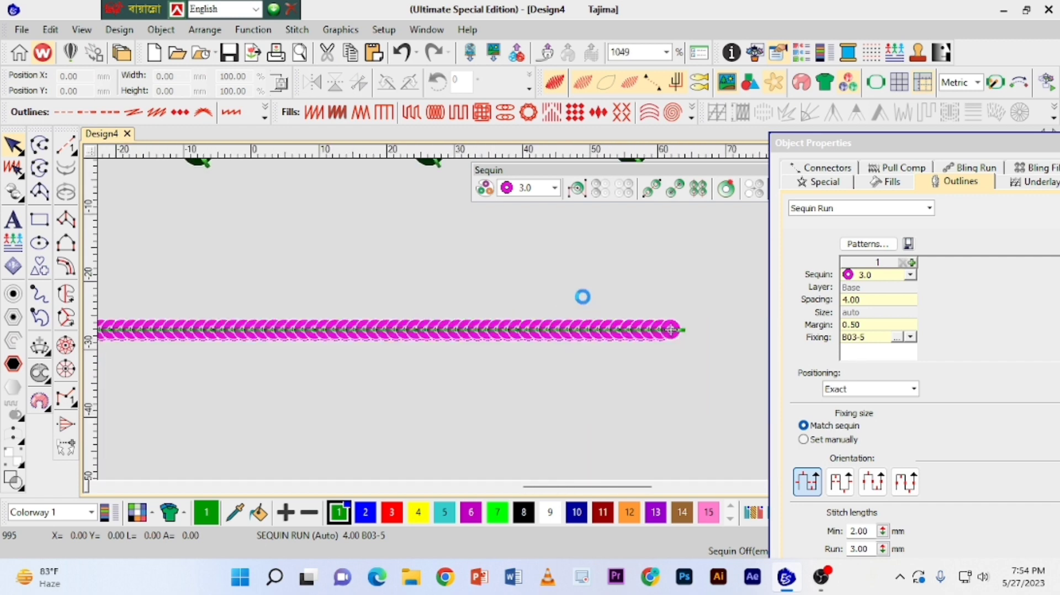
scroll(495, 305, "up", 2)
scroll(491, 302, "down", 2)
scroll(390, 287, "up", 1)
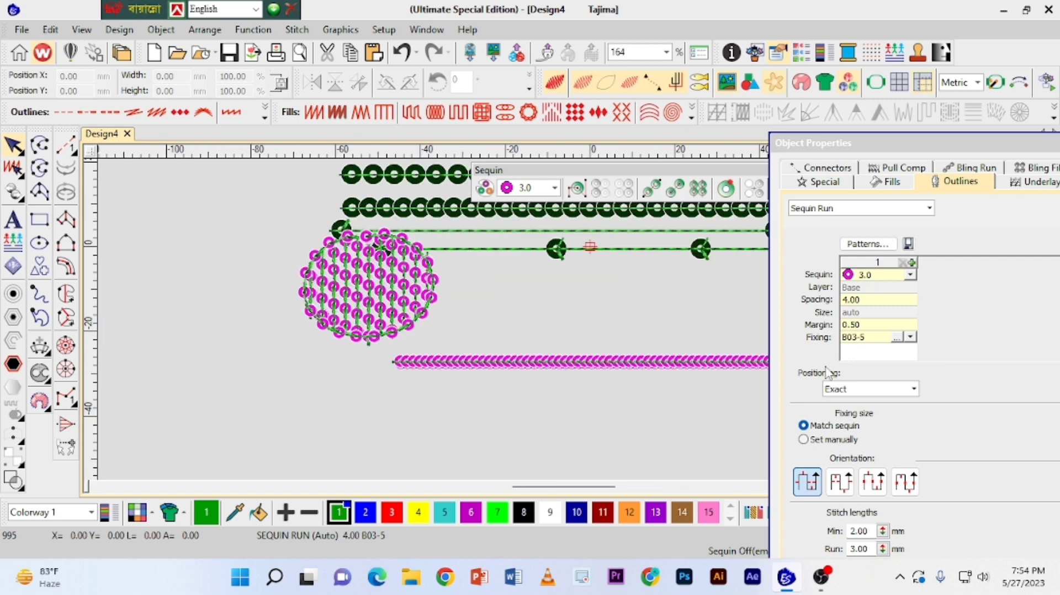
Close the object properties to uncover the full design, including the upper sequin runs.
left_click_drag(1042, 143, 971, 138)
left_click(1011, 138)
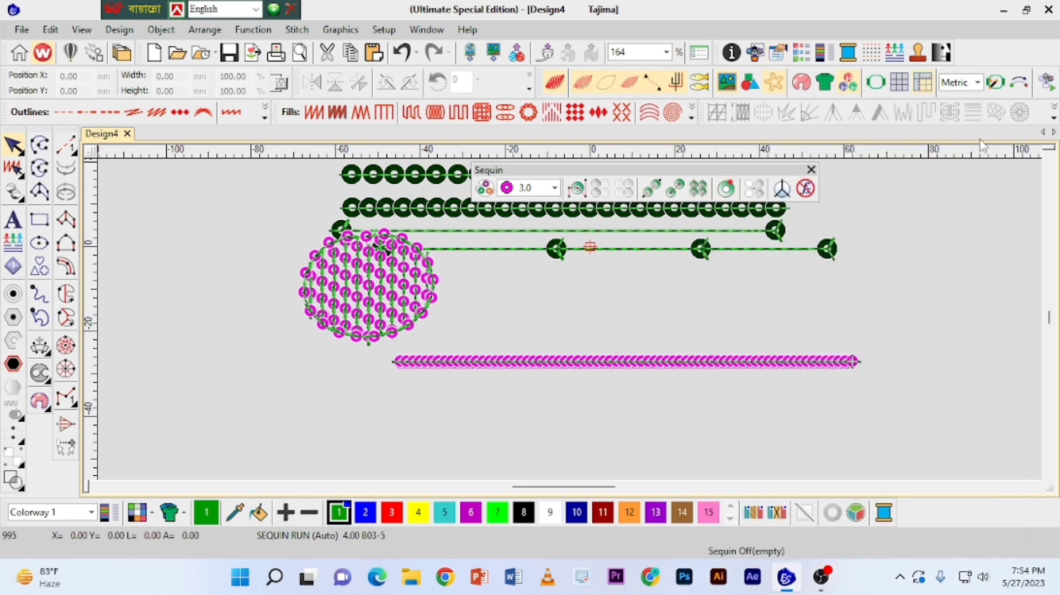
left_click_drag(1050, 318, 1050, 313)
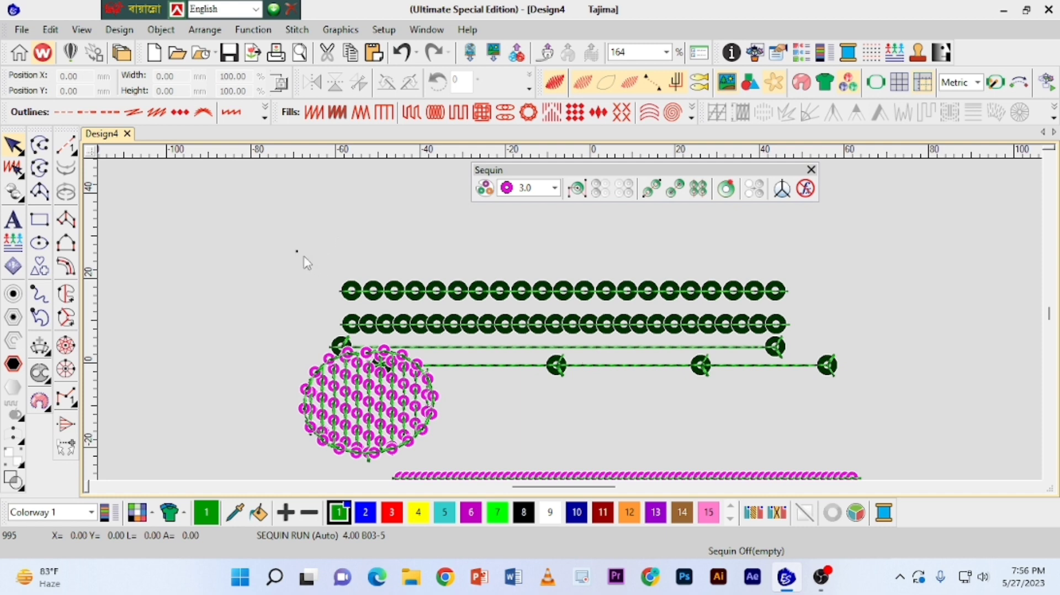
Select the three upper dark sequin runs together, clear the selection, and select only the topmost automatic run.
left_click_drag(297, 252, 810, 361)
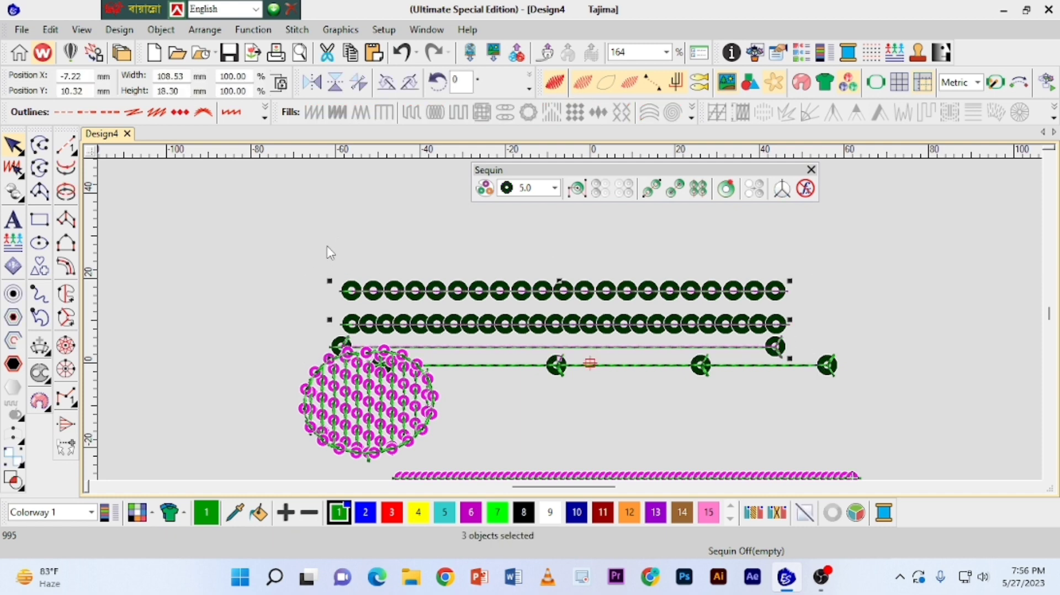
left_click(314, 231)
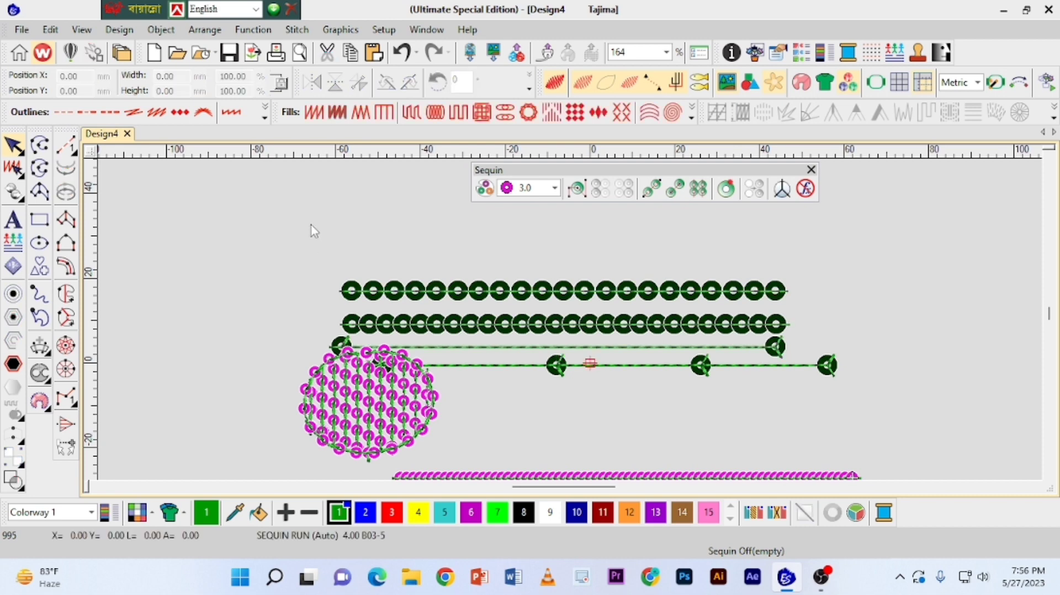
left_click(434, 292)
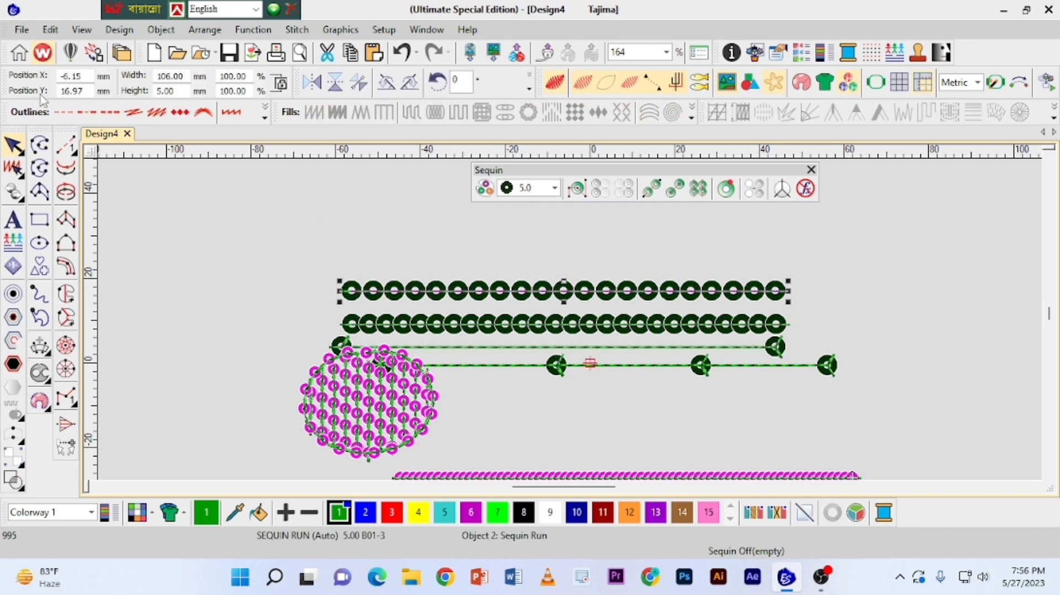